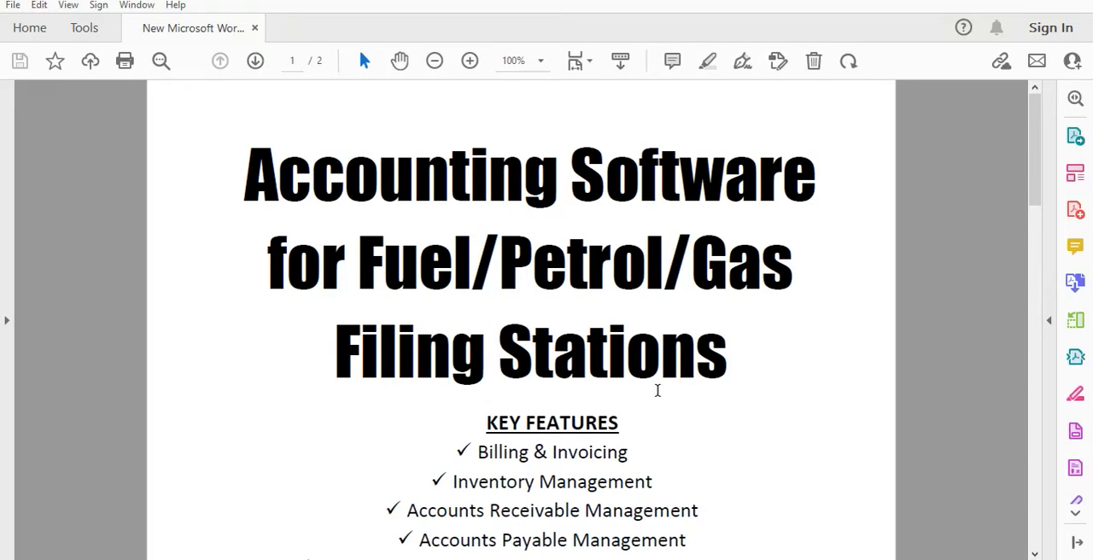
Read through the brochure's key features on the first page and the general key features on the second page
scroll(655, 391, "down", 2)
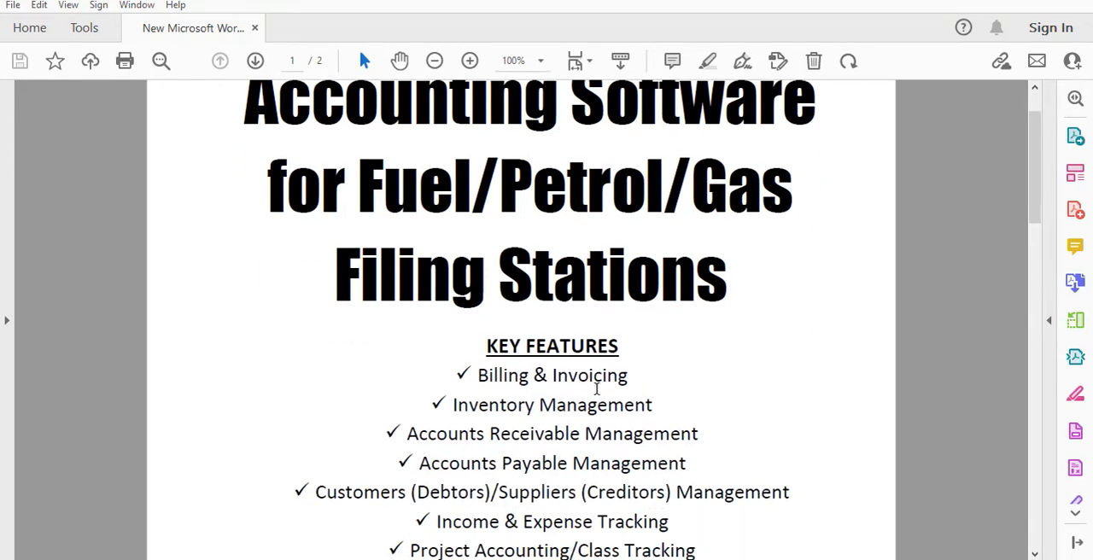
left_click(578, 373)
scroll(578, 373, "down", 2)
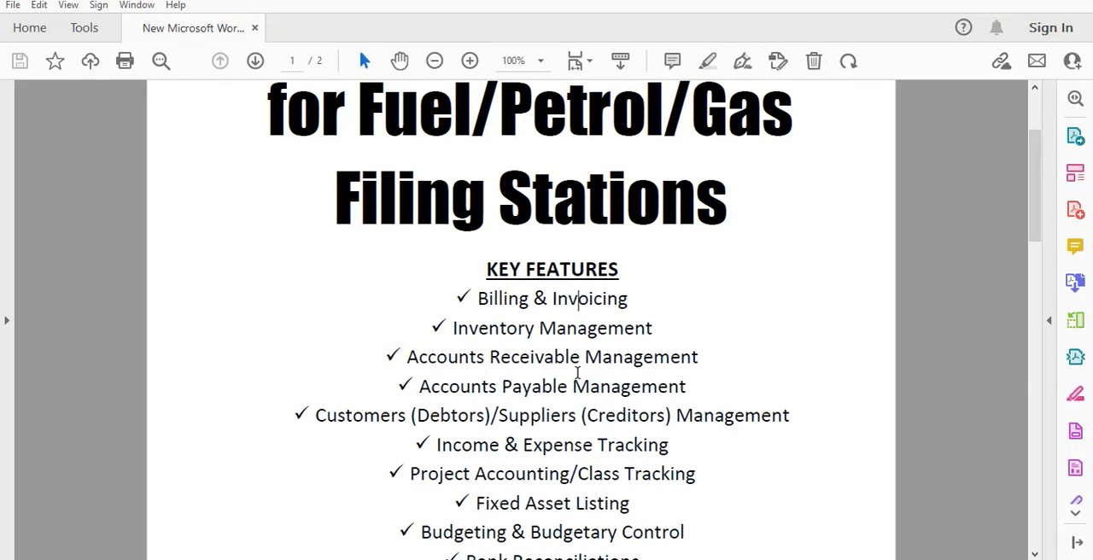
scroll(579, 374, "down", 1)
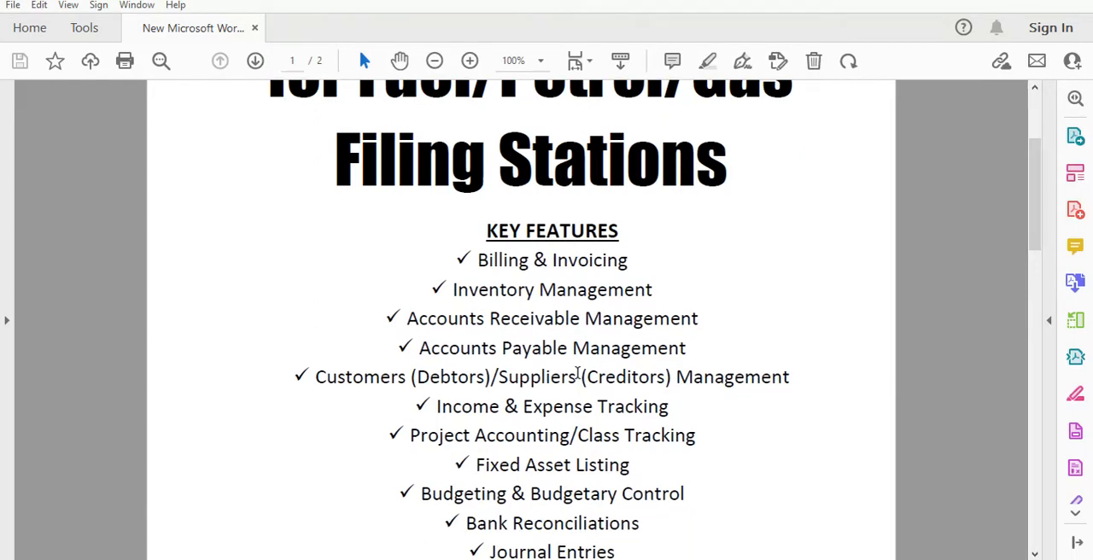
scroll(578, 374, "down", 1)
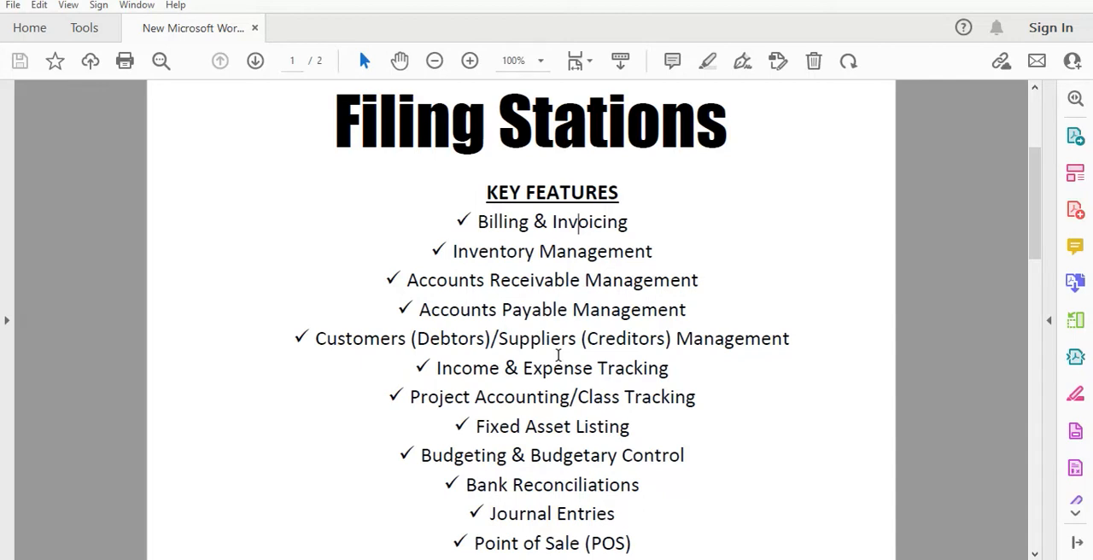
scroll(559, 355, "down", 2)
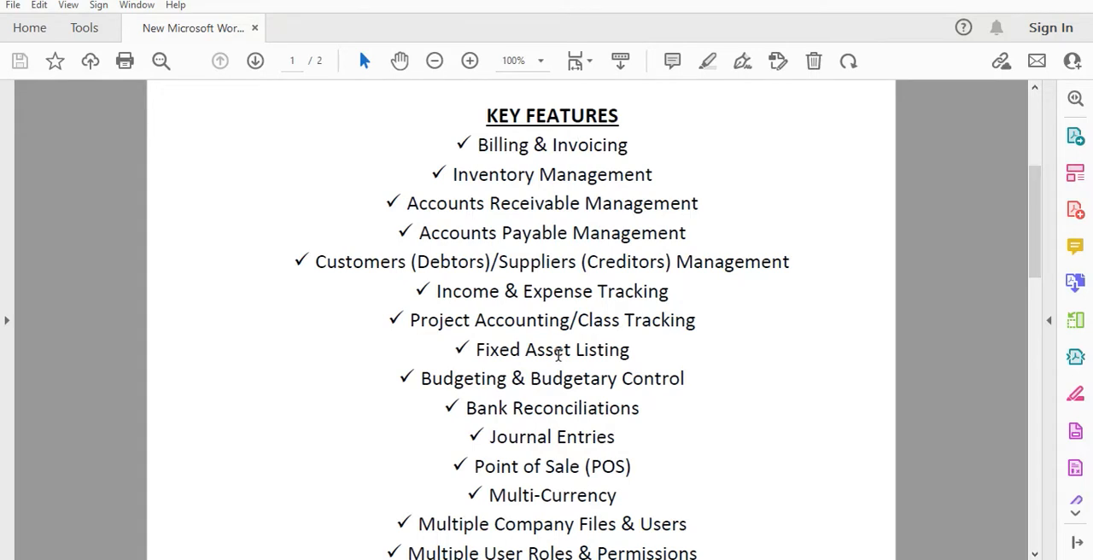
scroll(559, 354, "down", 1)
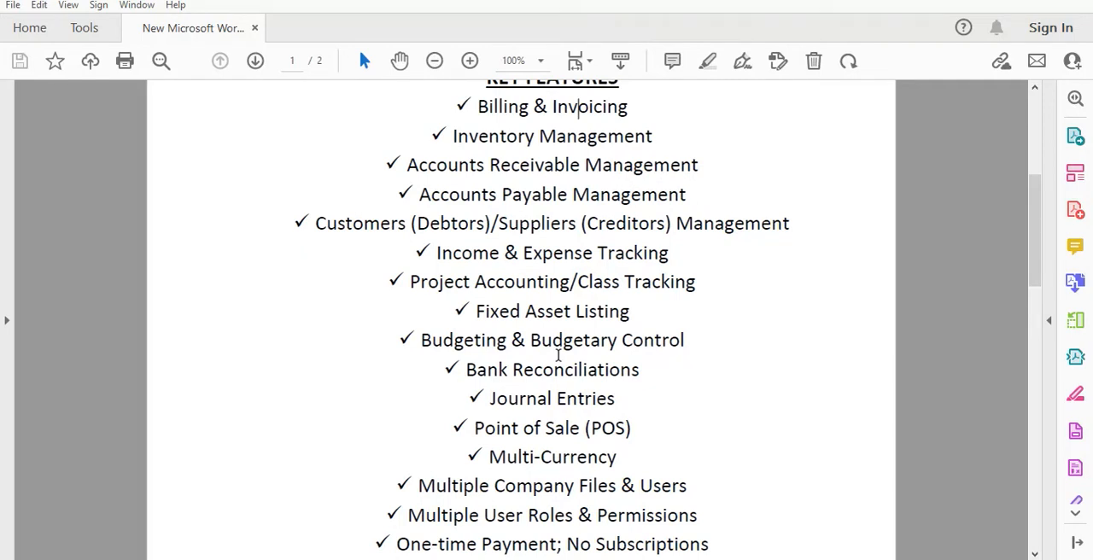
scroll(614, 360, "down", 2)
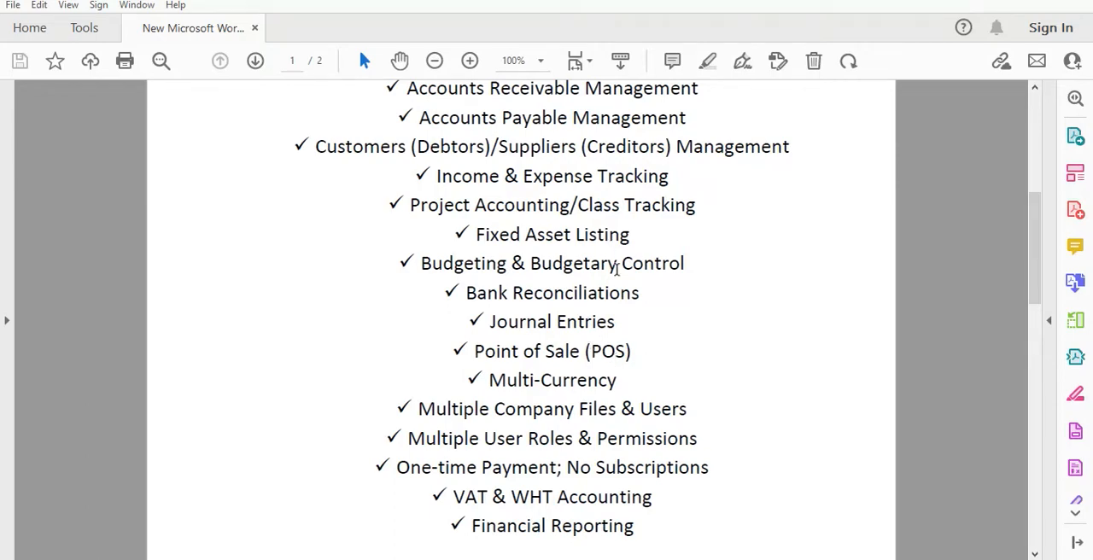
scroll(616, 277, "up", 5)
scroll(618, 286, "down", 8)
scroll(618, 286, "up", 10)
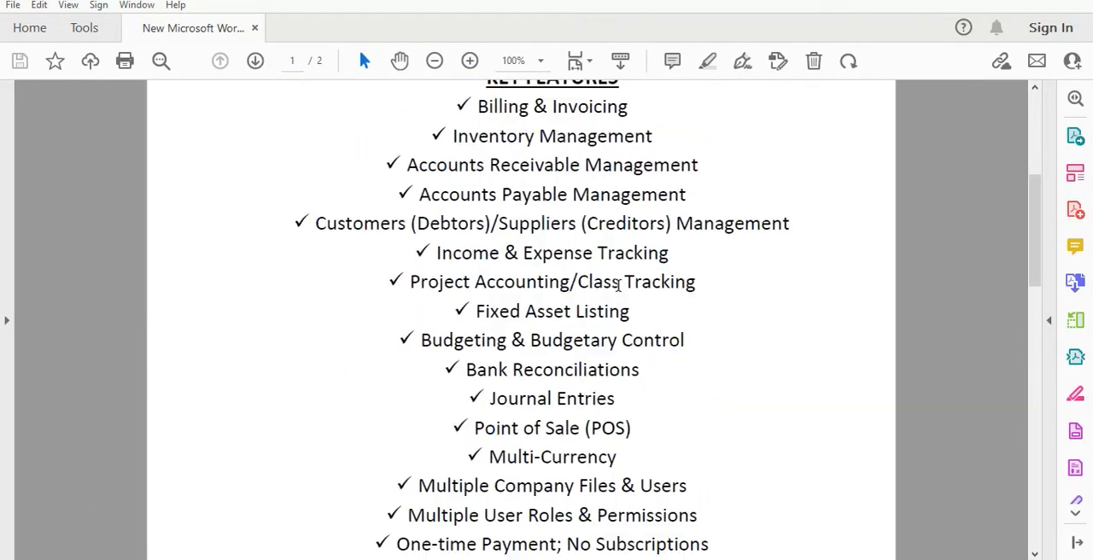
scroll(618, 287, "up", 2)
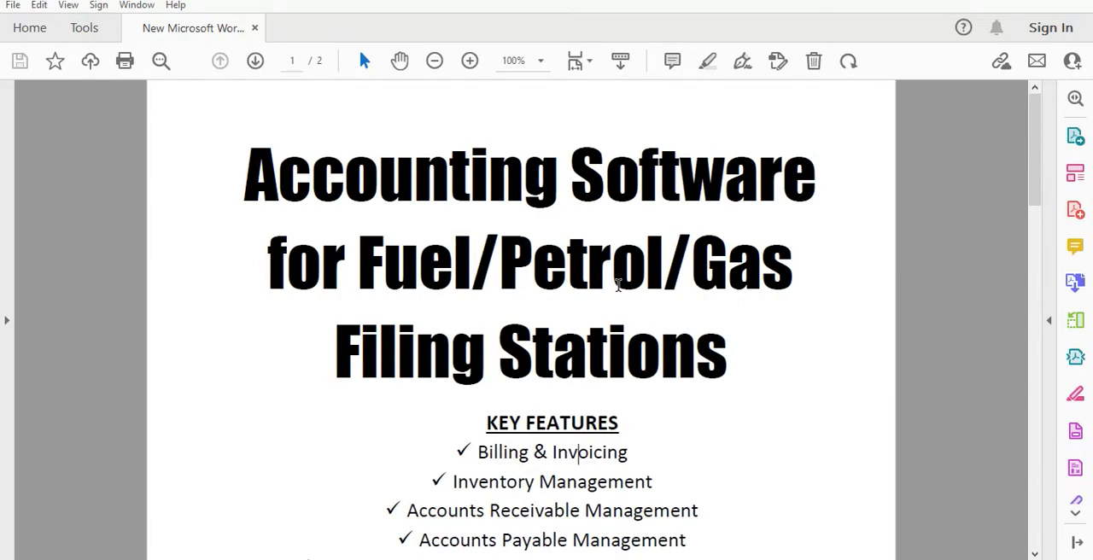
scroll(618, 286, "down", 5)
scroll(619, 286, "down", 11)
scroll(112, 244, "up", 16)
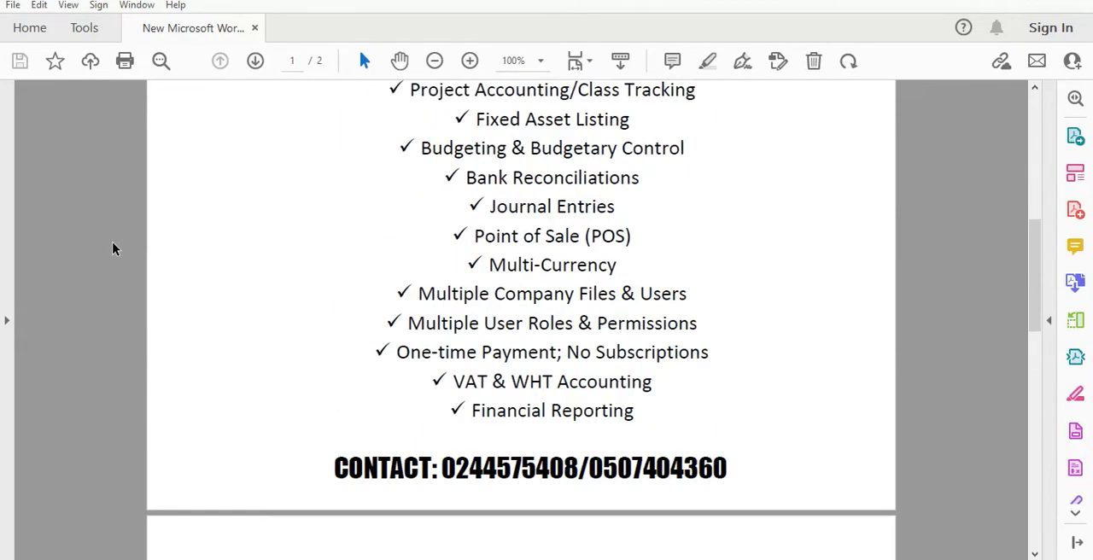
scroll(399, 254, "down", 11)
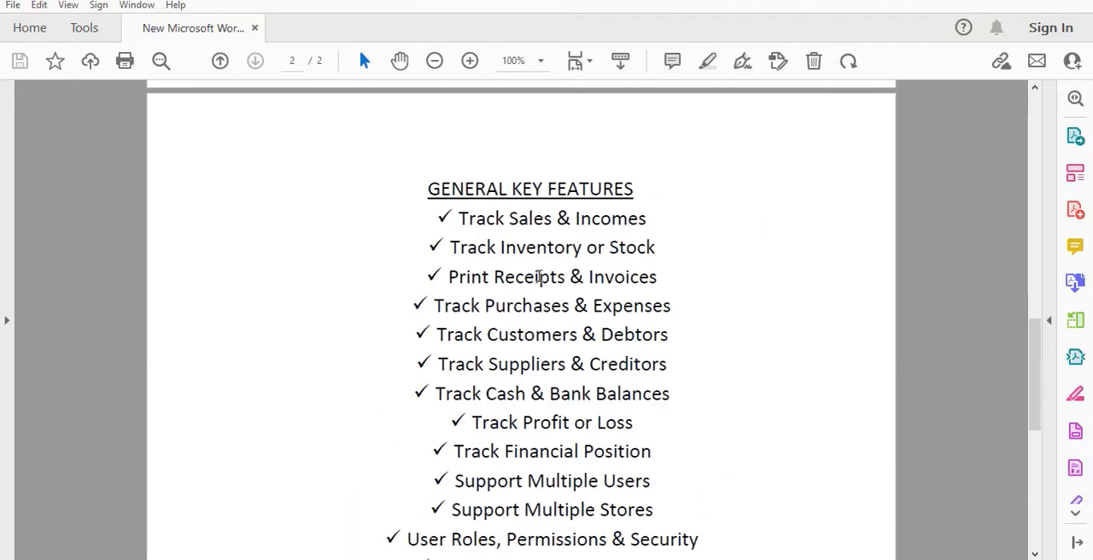
scroll(605, 237, "down", 2)
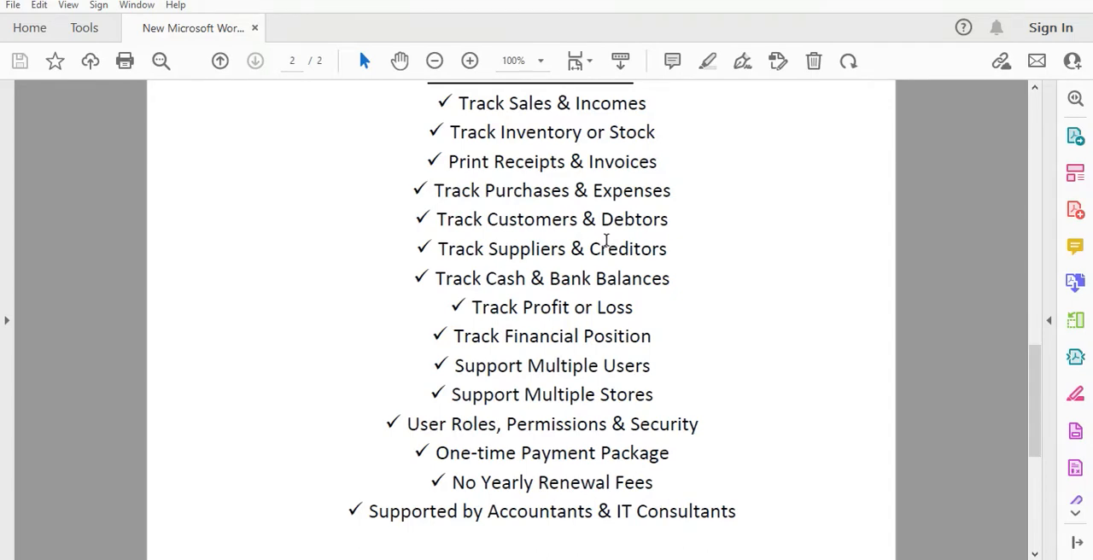
scroll(607, 241, "down", 4)
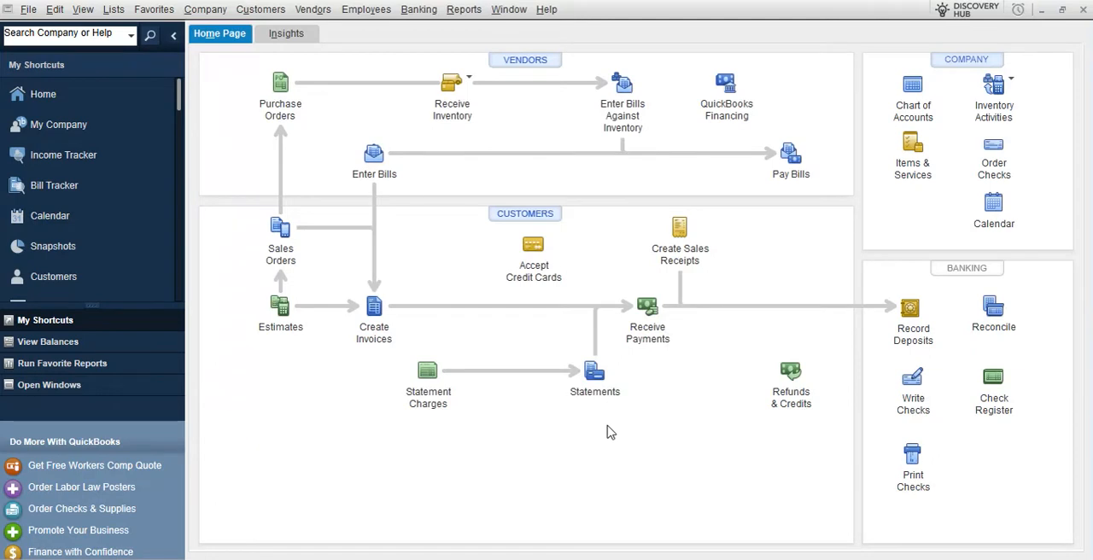
Switch to QuickBooks and examine the petrol, diesel and gas pump items in the Items & Services list, adjusting column widths for readability
left_click(909, 154)
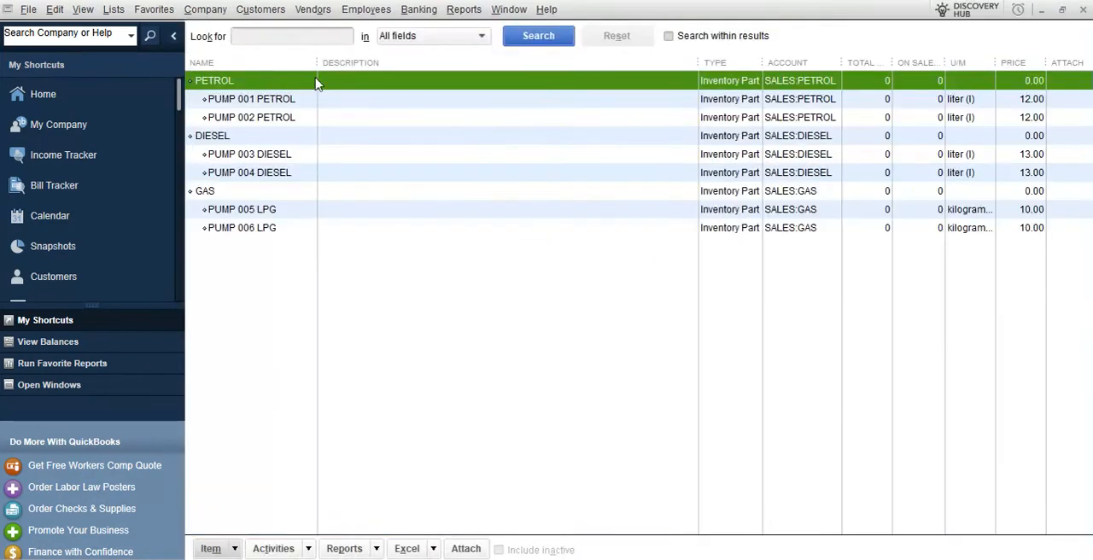
left_click_drag(319, 64, 370, 78)
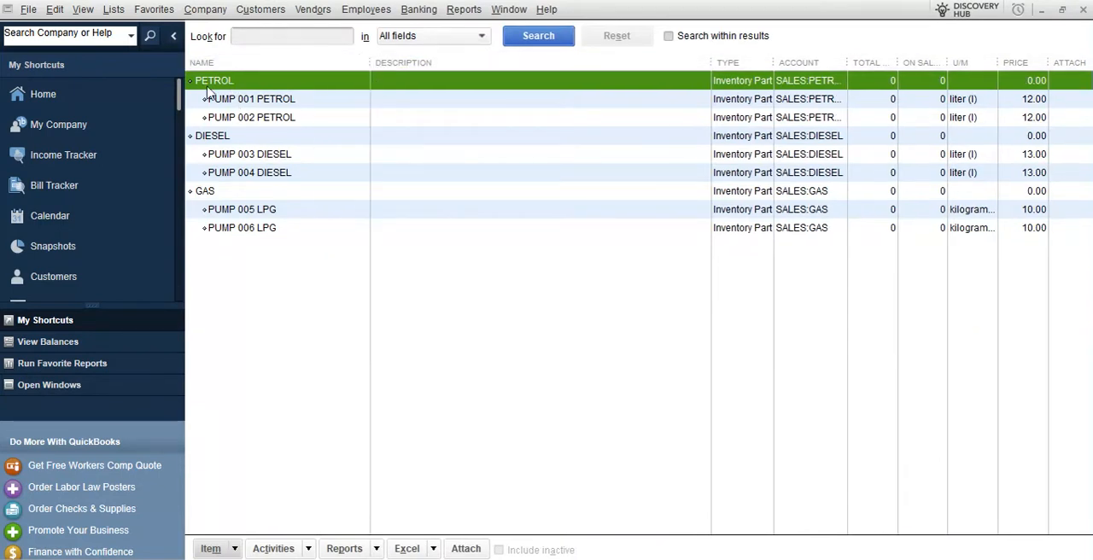
left_click(249, 106)
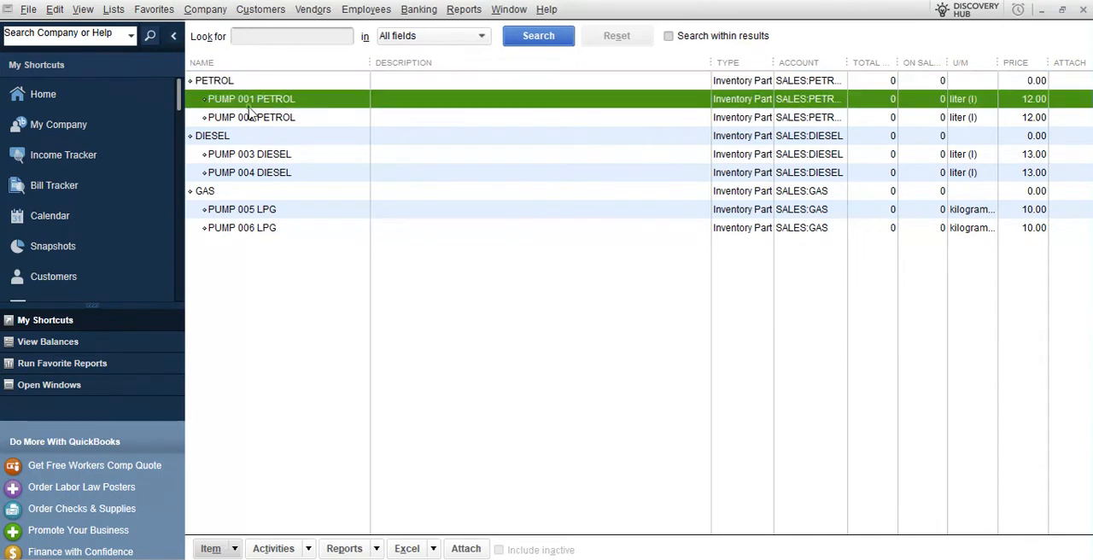
left_click(256, 122)
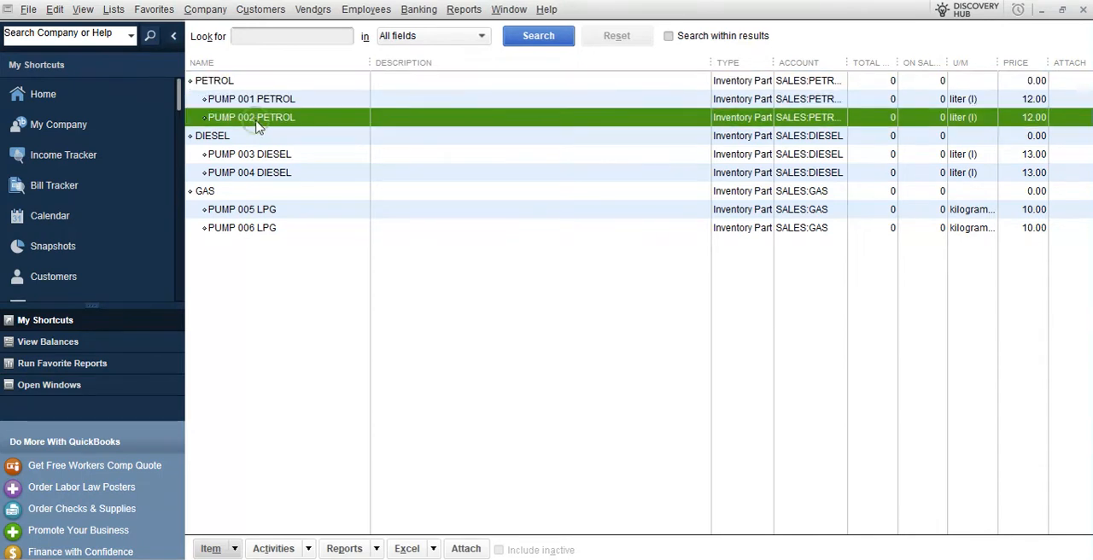
left_click(214, 140)
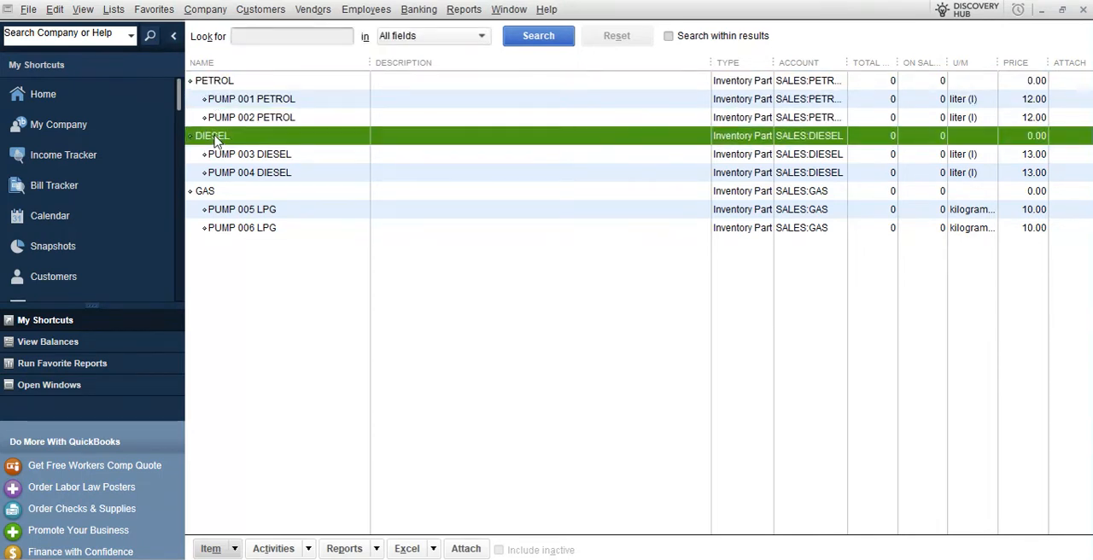
left_click(263, 159)
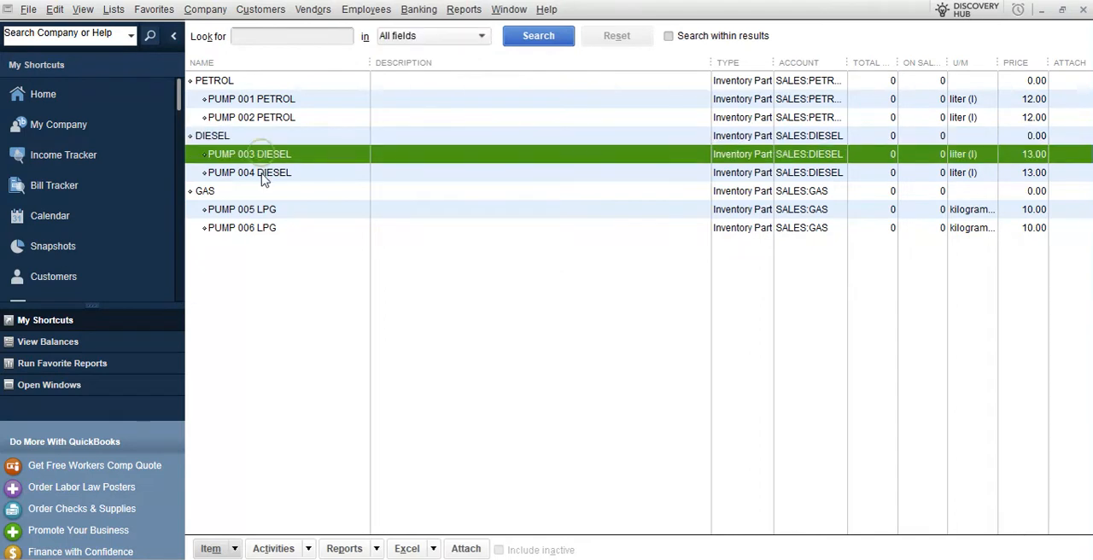
left_click(262, 174)
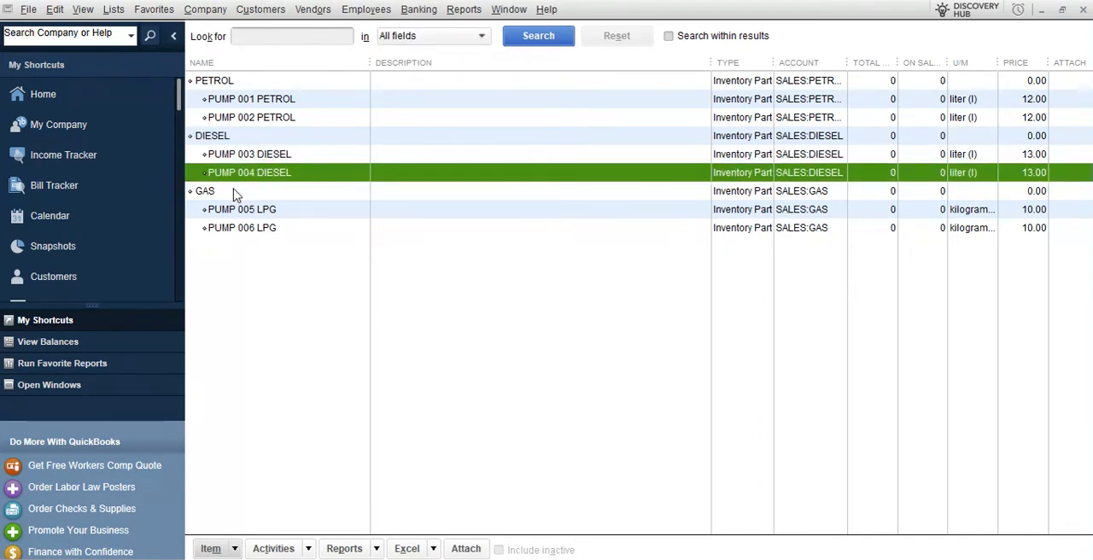
left_click(240, 193)
left_click(247, 211)
left_click(249, 231)
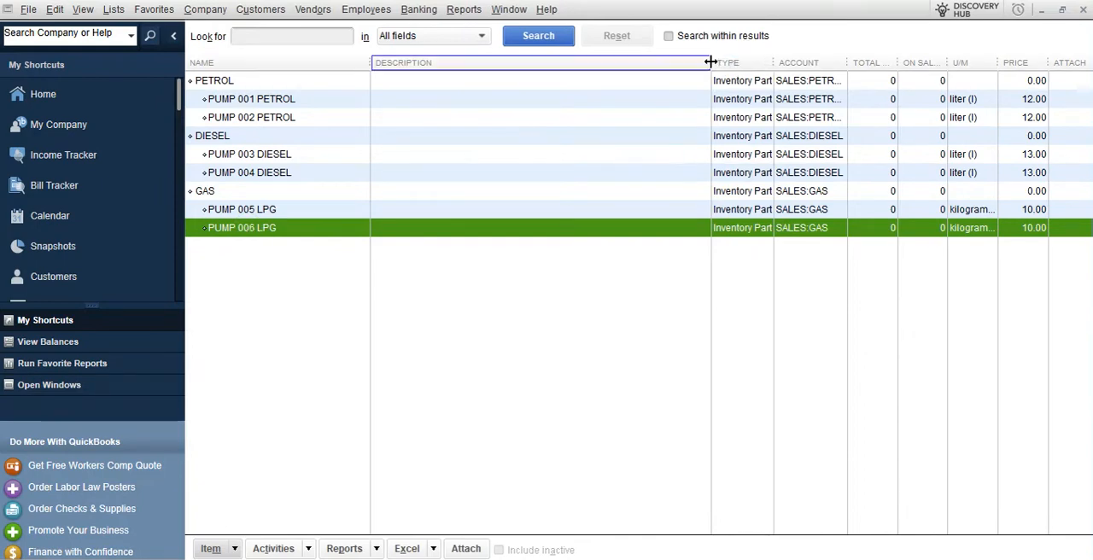
left_click_drag(710, 63, 637, 63)
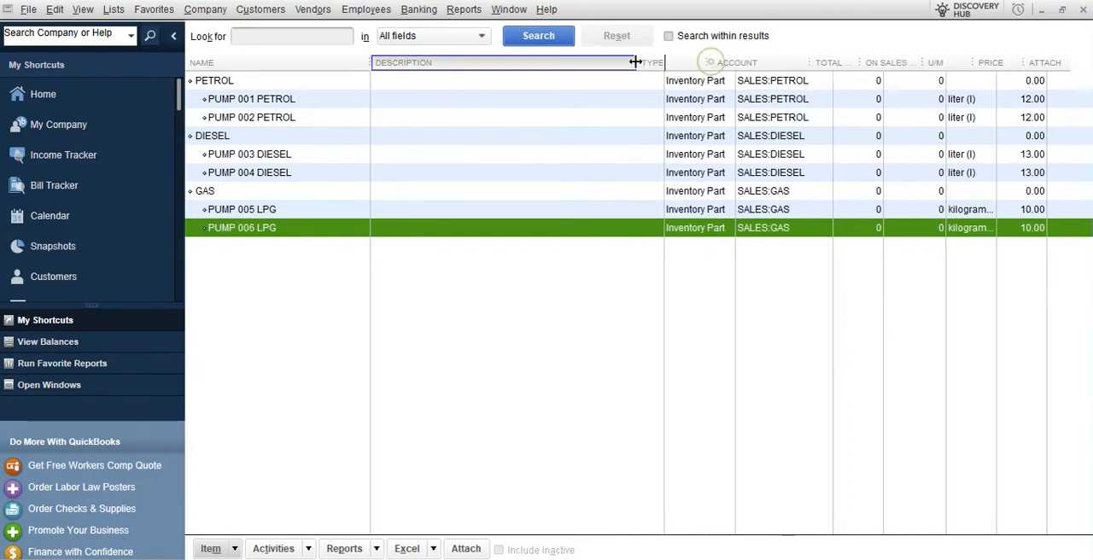
left_click(1083, 9)
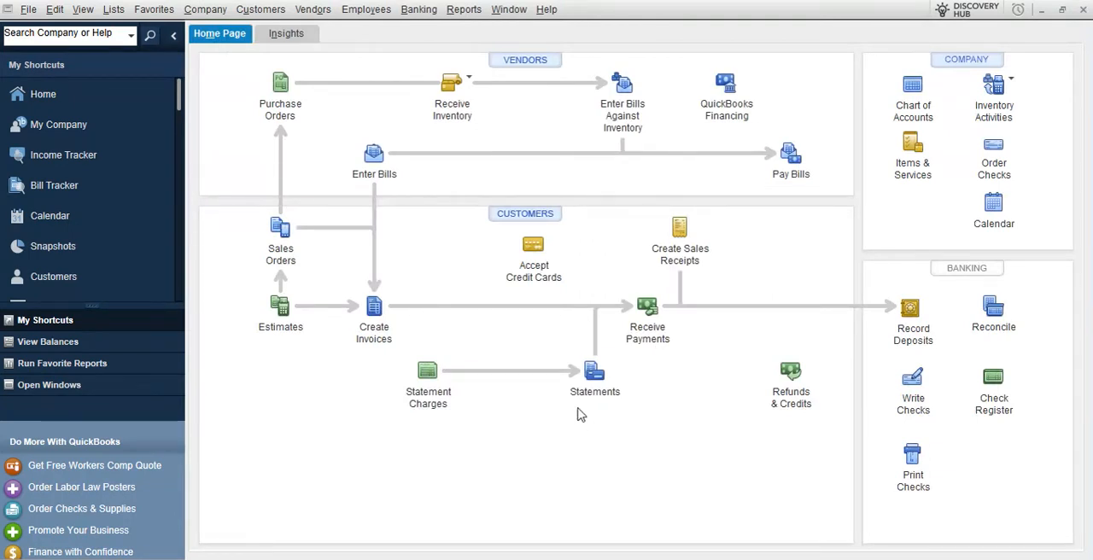
Start a bill for received inventory from vendor BOST with reference number 6723t525, and widen the item column
left_click(480, 94)
left_click(476, 91)
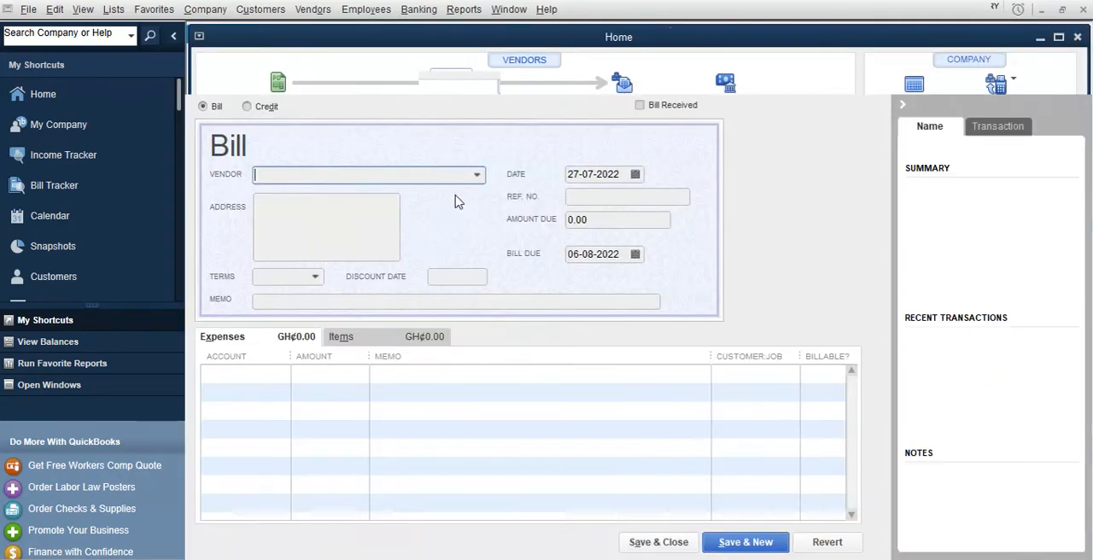
left_click(478, 175)
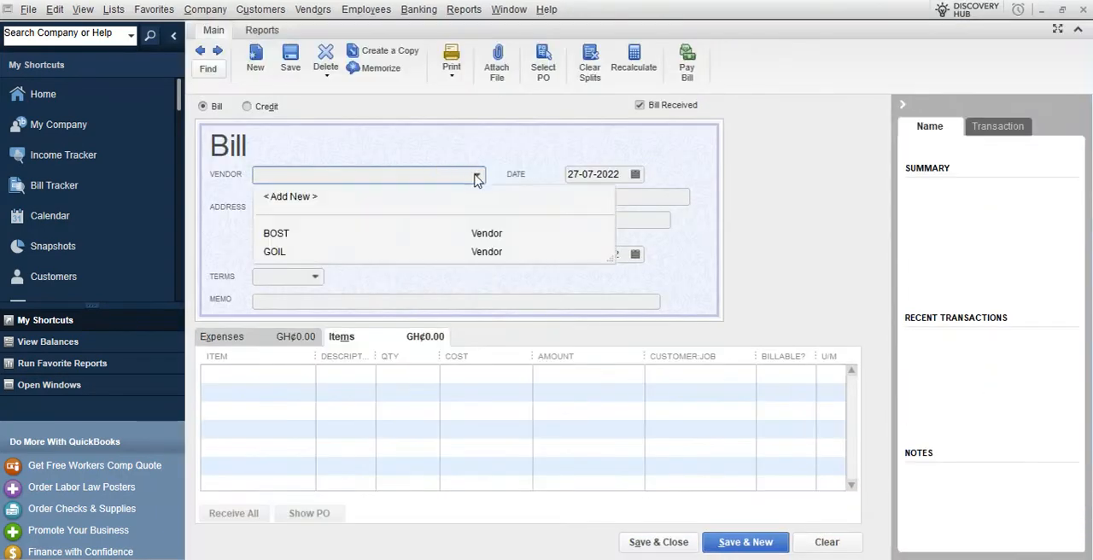
left_click(285, 236)
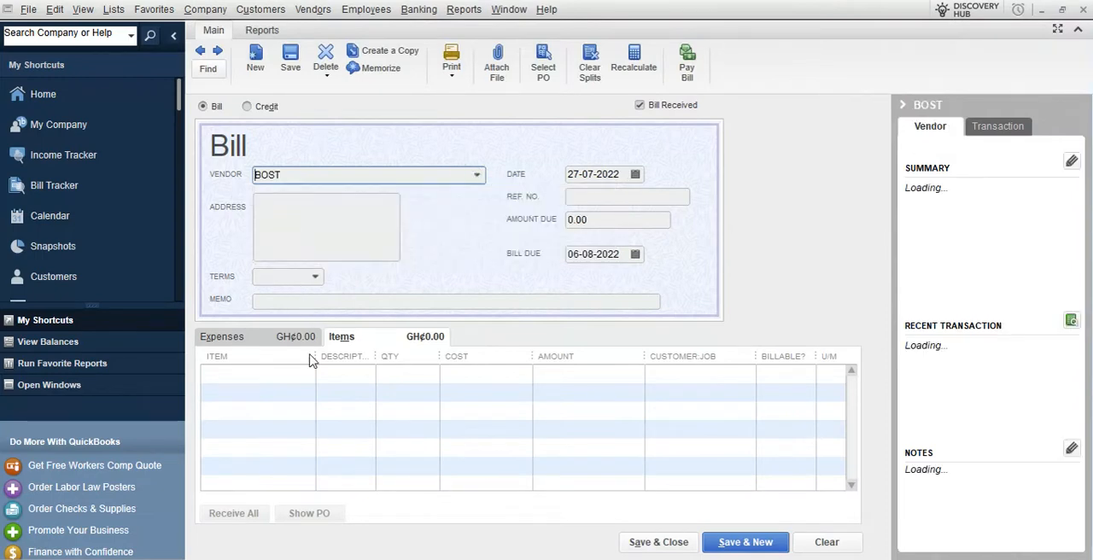
left_click_drag(316, 360, 352, 360)
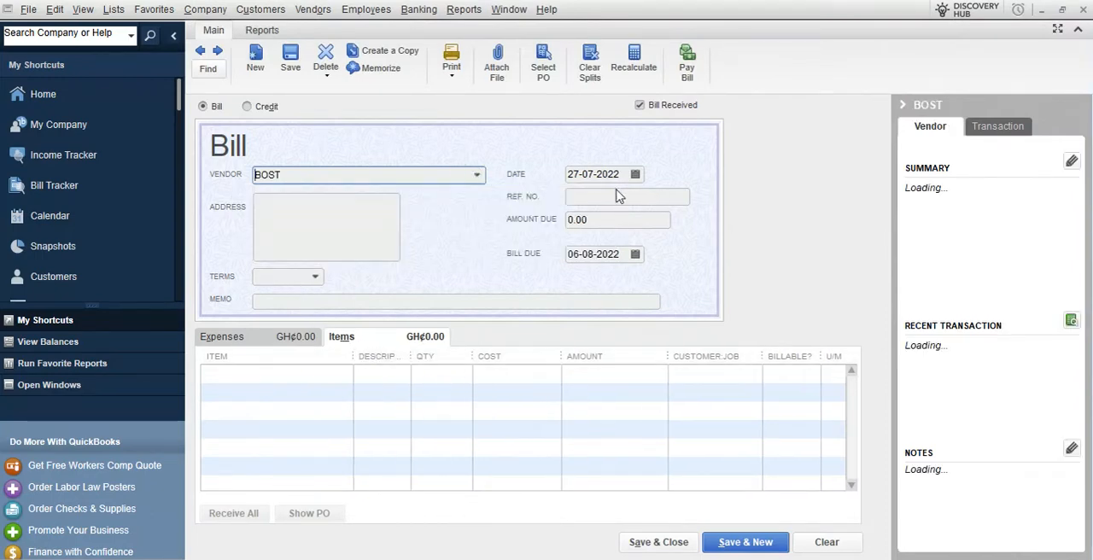
left_click(618, 197)
type("6723t525")
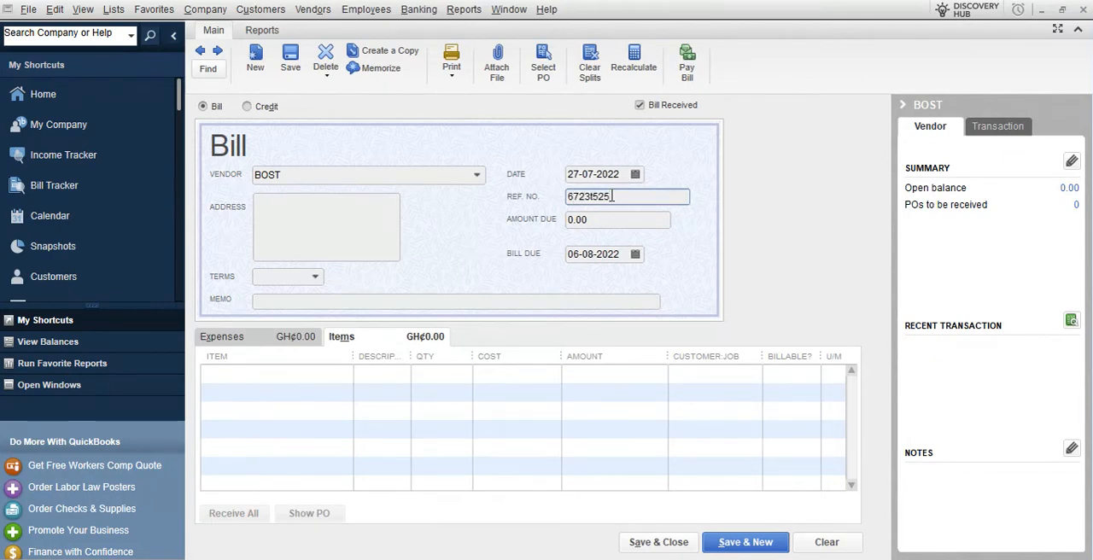
Add PUMP 001 PETROL as the bill's first item with quantity 100,001, widening the item and description columns
left_click(349, 379)
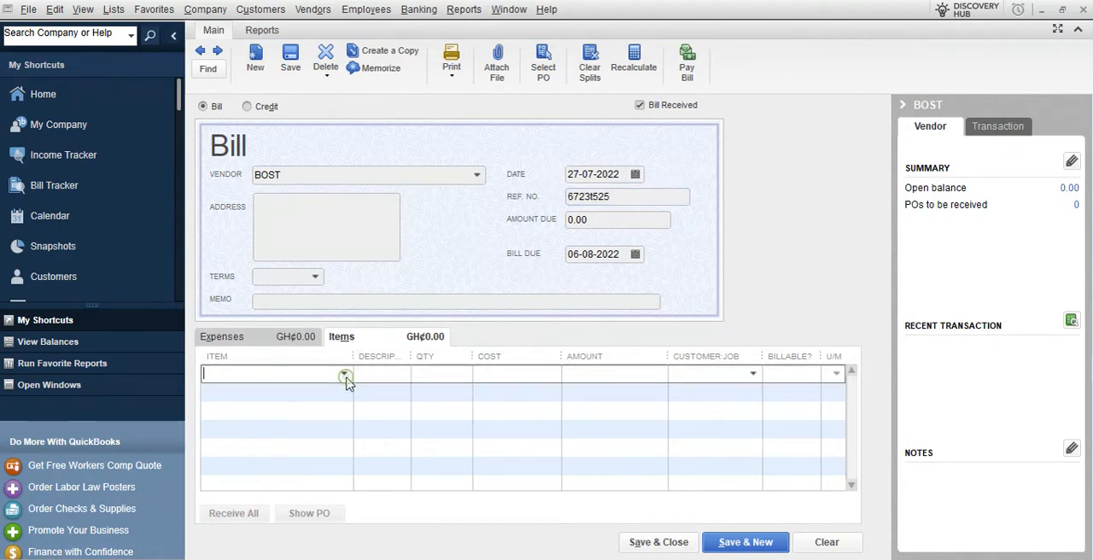
left_click(346, 381)
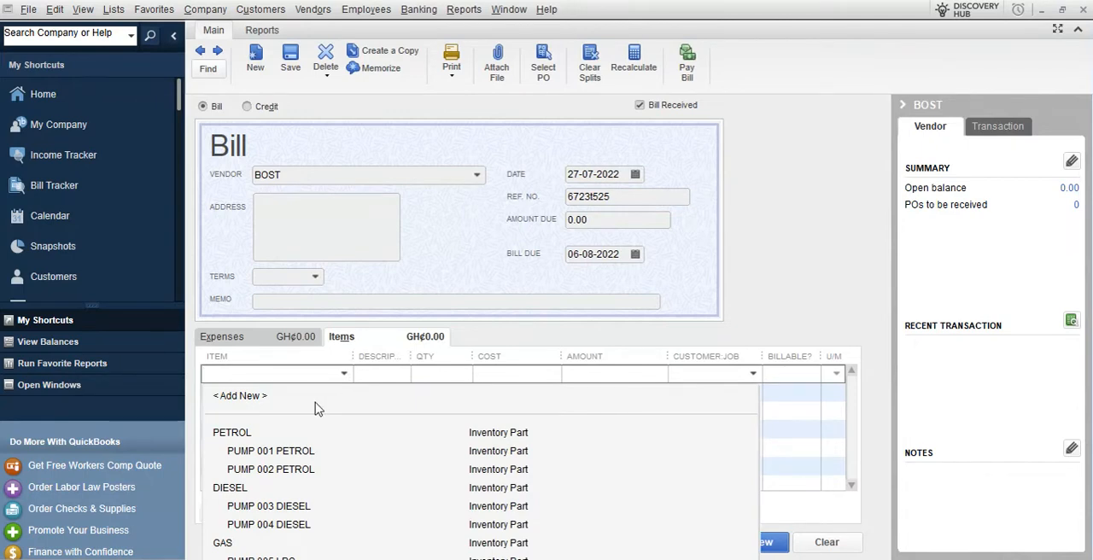
left_click(286, 459)
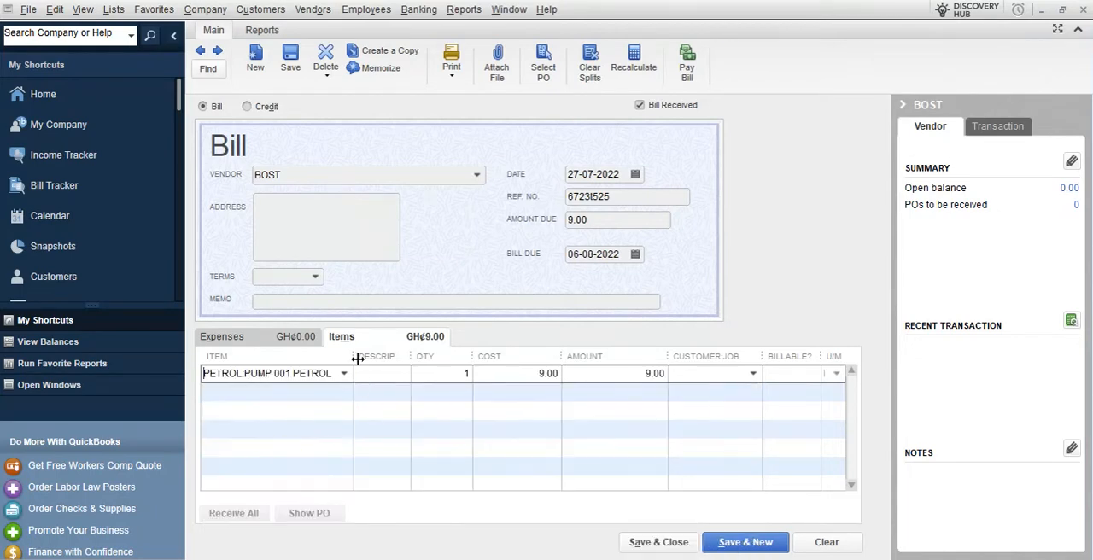
left_click_drag(356, 359, 446, 358)
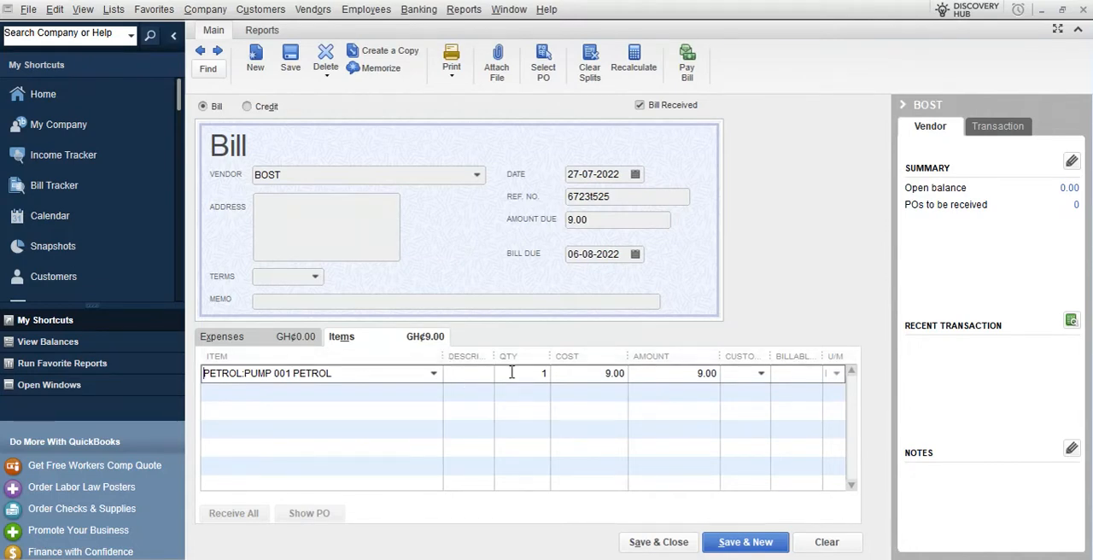
left_click_drag(492, 356, 525, 356)
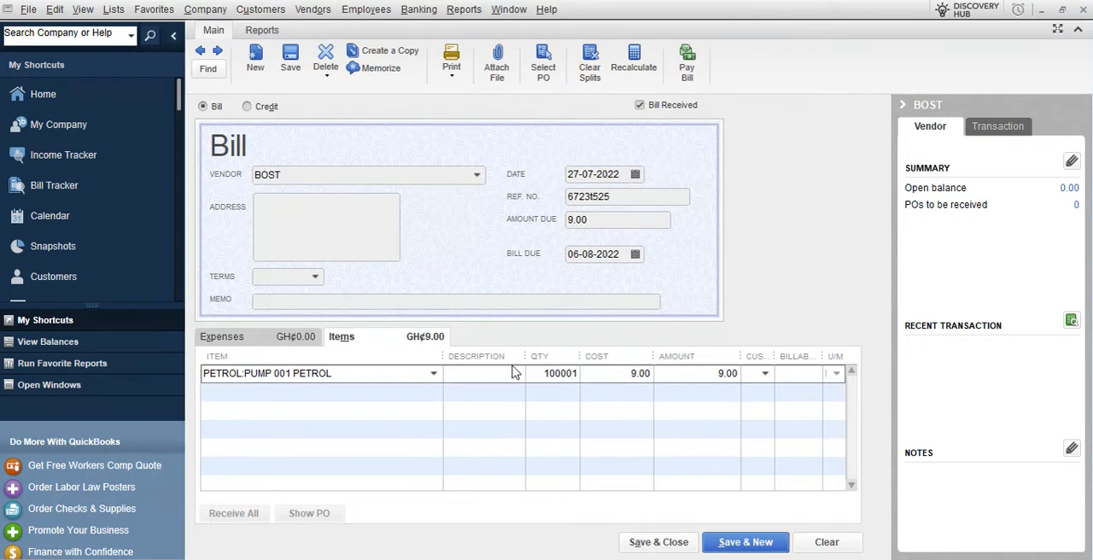
left_click(612, 373)
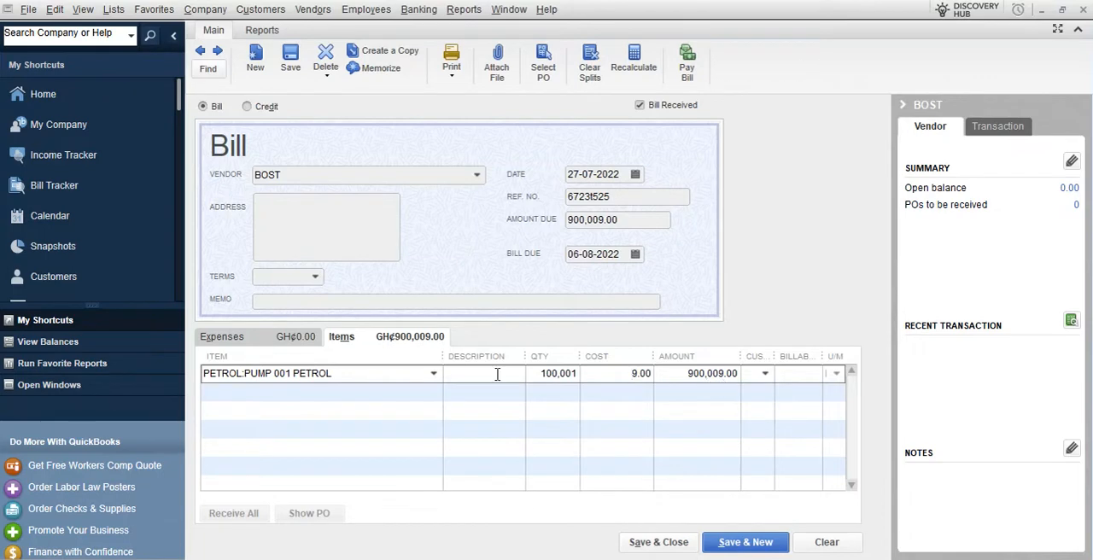
Add PUMP 002 PETROL as the bill's second item
left_click(431, 393)
left_click(433, 392)
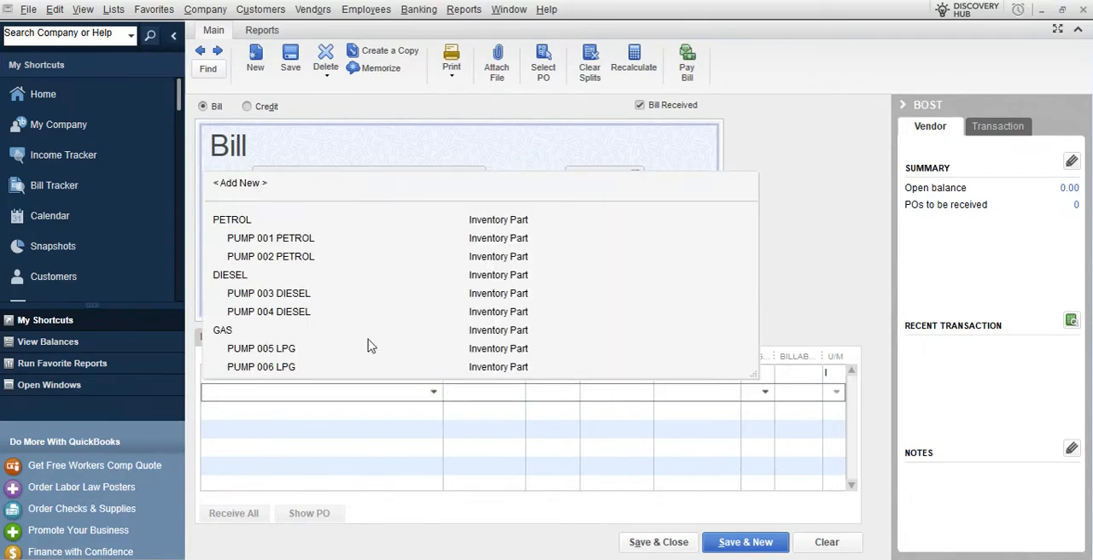
left_click(297, 264)
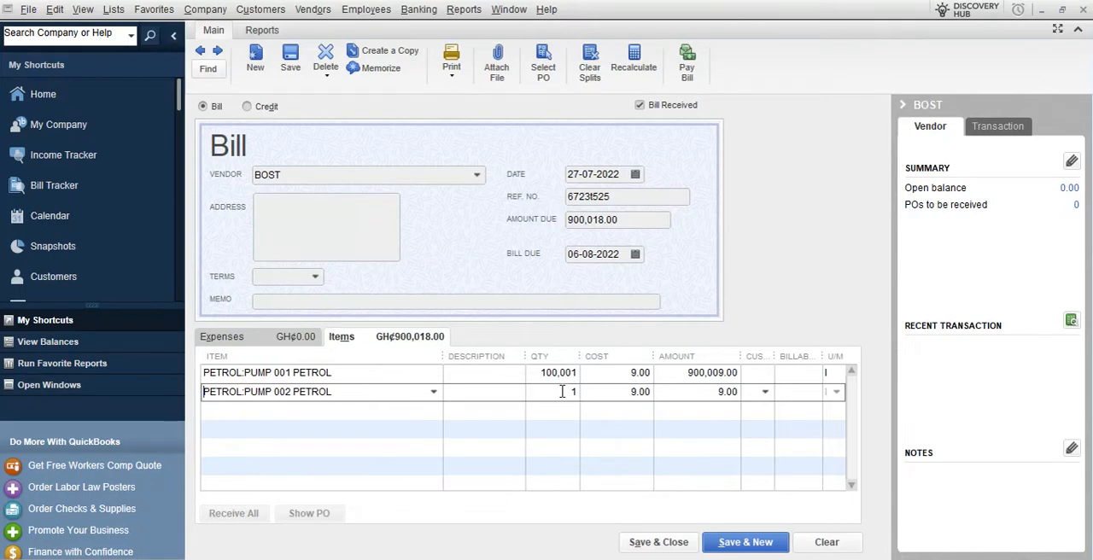
left_click(562, 392)
Set the quantities to 10,000 for PUMP 001 PETROL and 200,000 for PUMP 002 PETROL
left_click(546, 382)
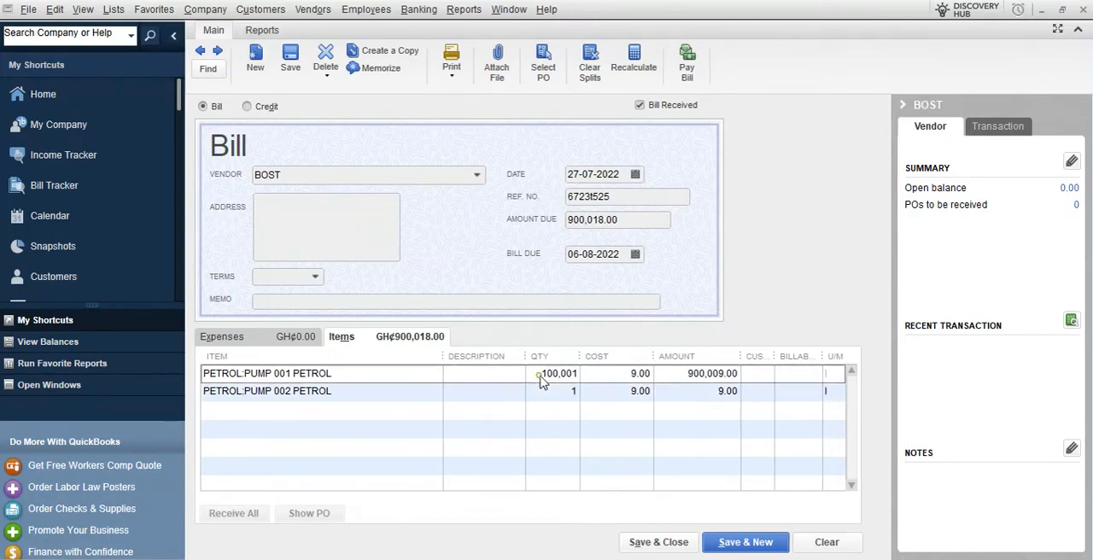
double_click(546, 381)
type("100000")
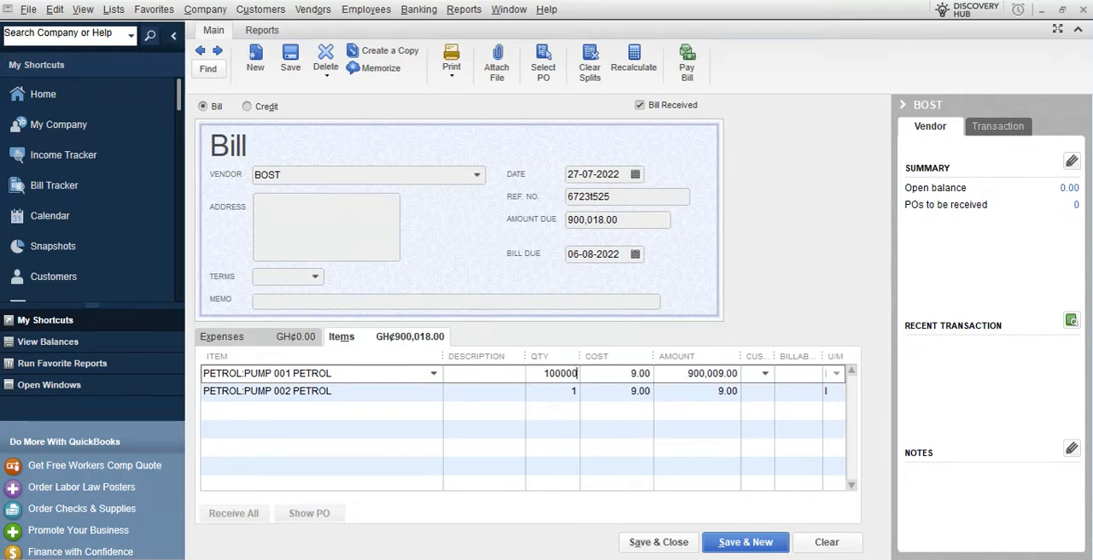
double_click(565, 392)
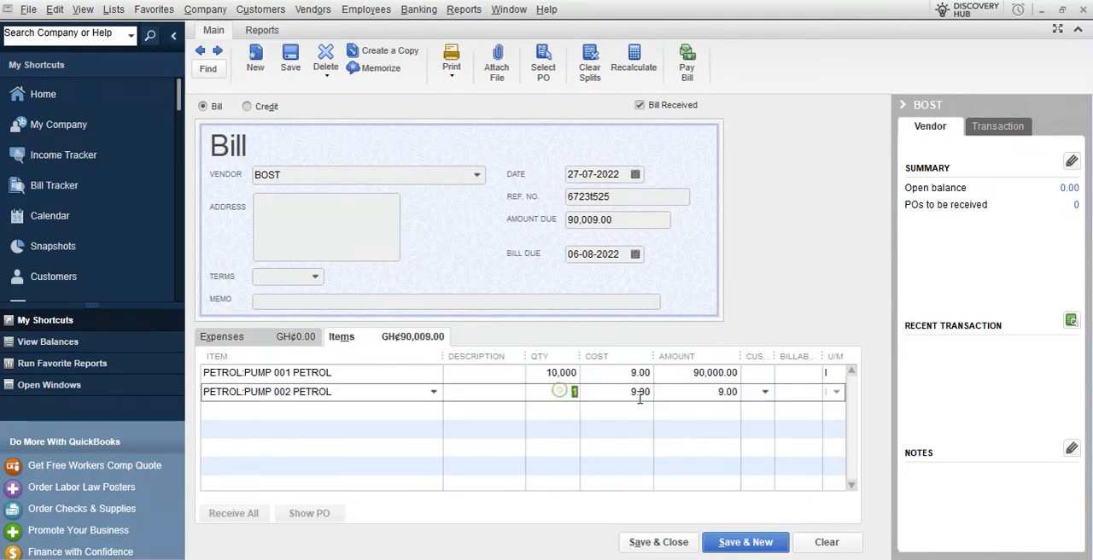
type("200000")
Add PUMP 003 DIESEL as the bill's third item with quantity 50,000
left_click(434, 413)
left_click(433, 413)
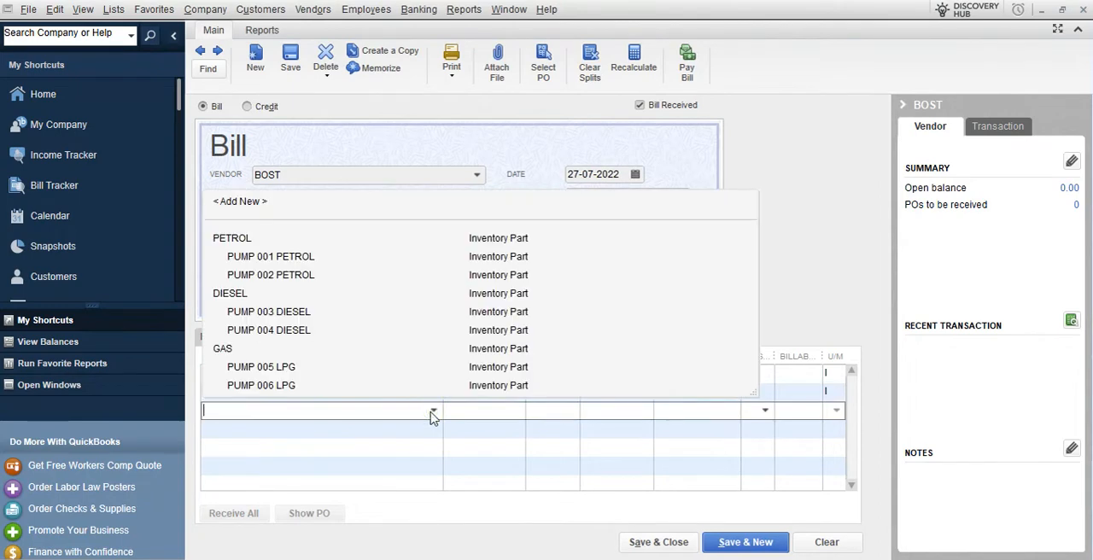
left_click(275, 311)
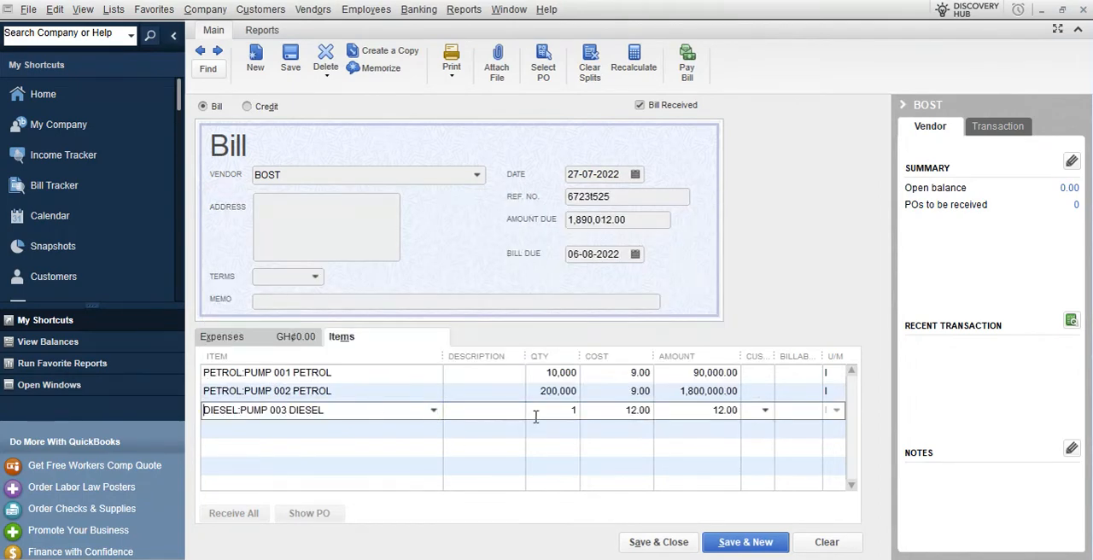
left_click(535, 415)
type("50,000")
Add PUMP 004 DIESEL as the bill's fourth item with quantity 120,000
left_click(420, 430)
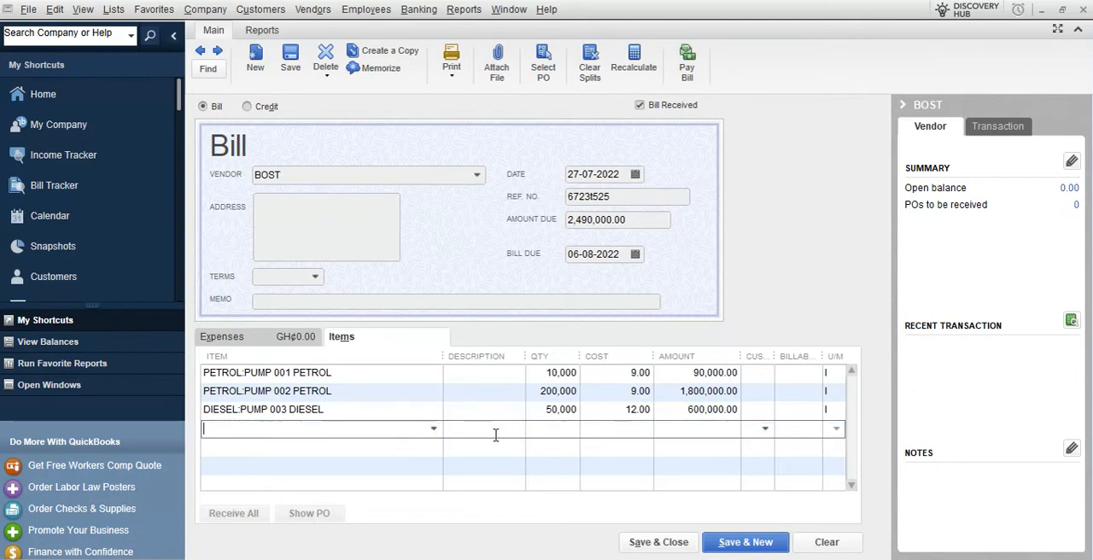
left_click(433, 429)
left_click(274, 350)
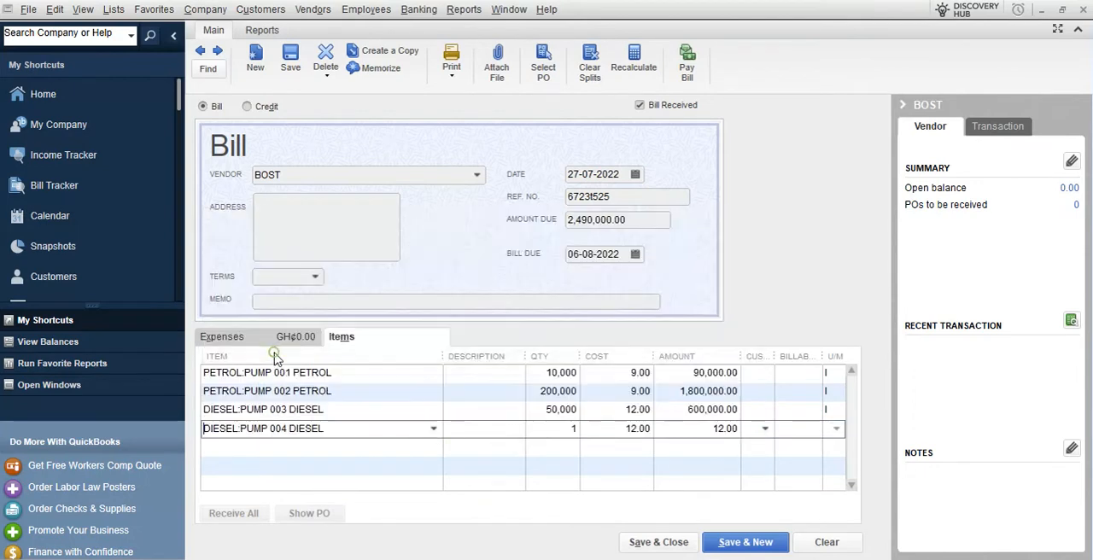
left_click(566, 429)
type("120000")
Check the bill's item amounts and total amount due, and save and close the bill
left_click(574, 410)
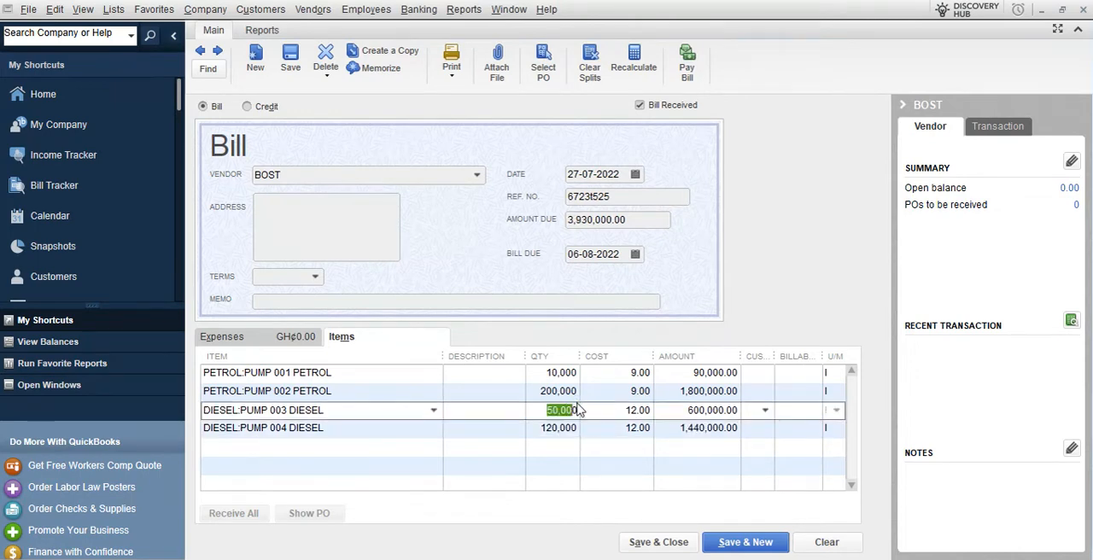
left_click(716, 373)
key("Down")
key("Down")
key("Down")
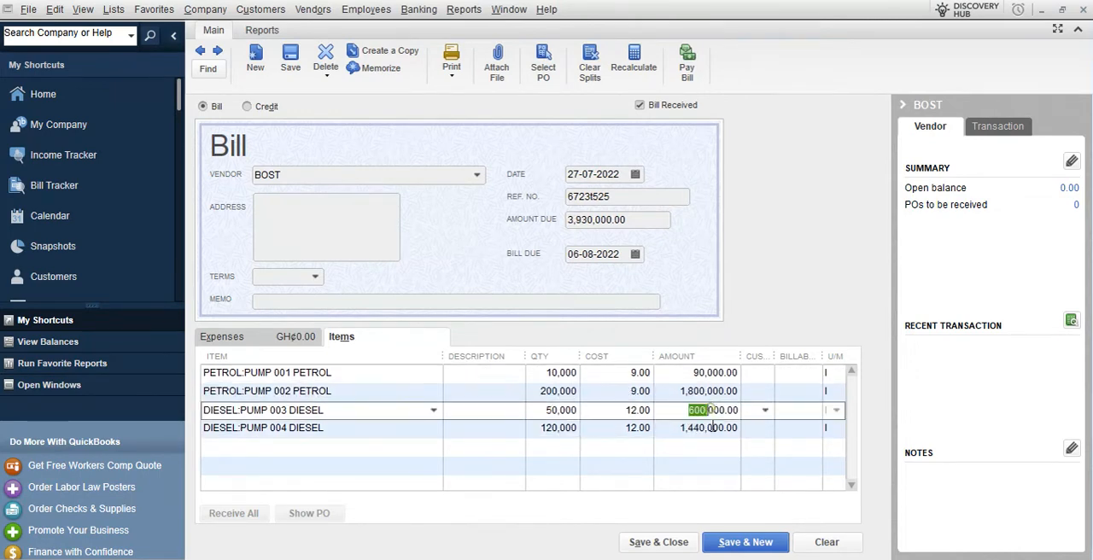
left_click(638, 221)
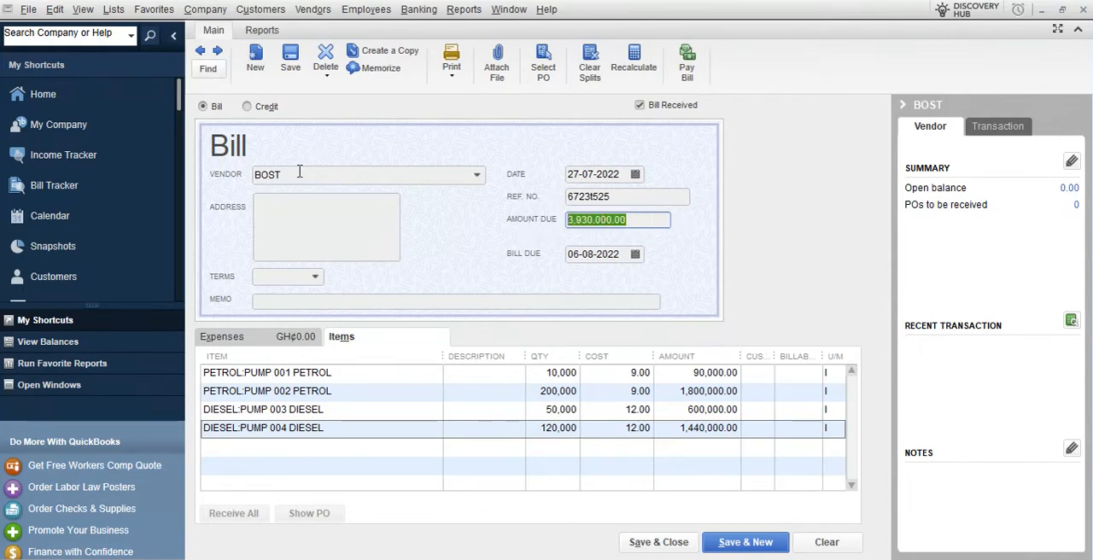
left_click(673, 548)
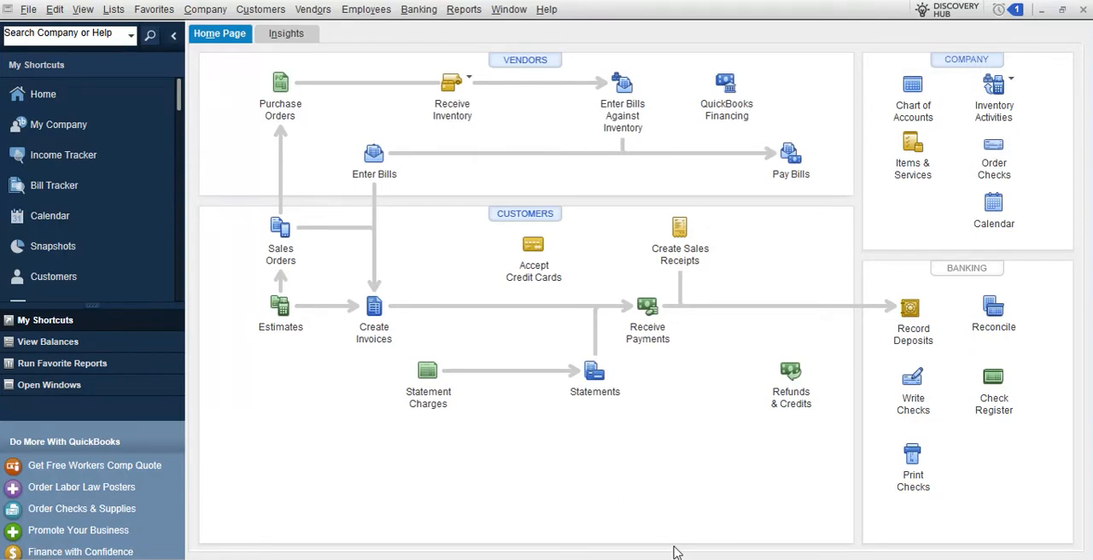
left_click(469, 86)
left_click(492, 92)
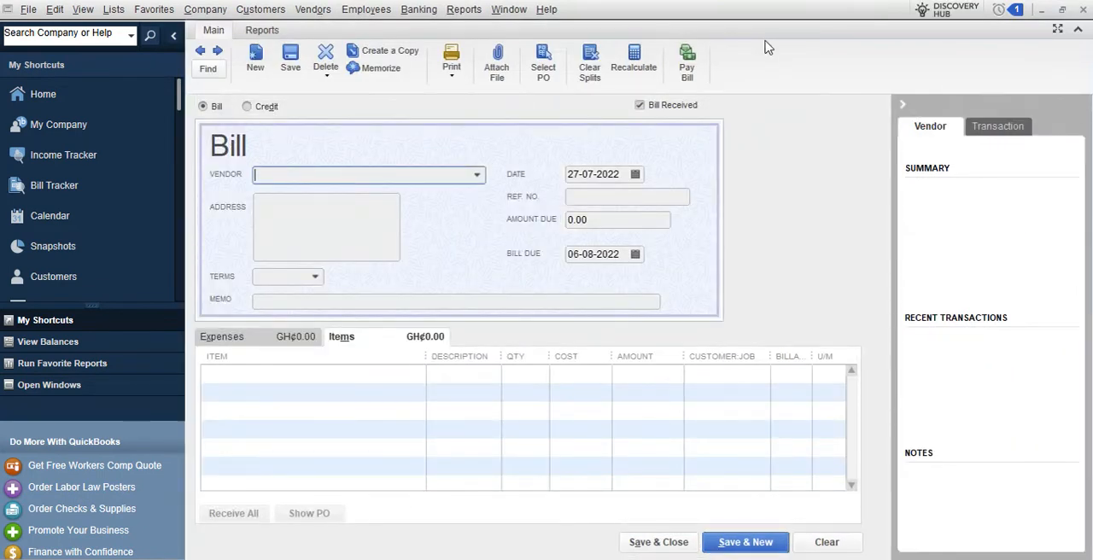
left_click(1086, 11)
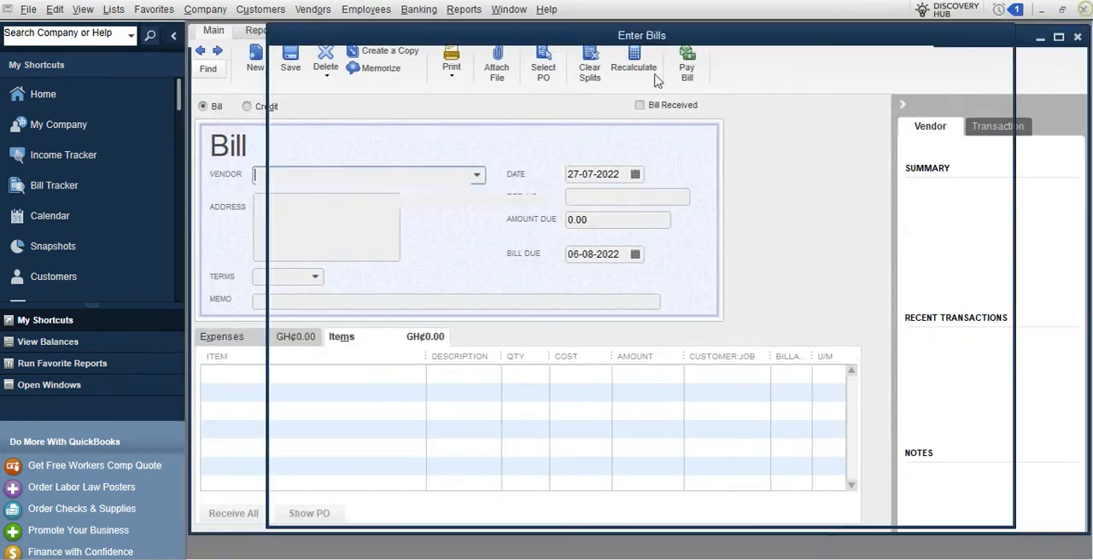
Start another bill for received inventory from vendor BOST with reference number 888556456
left_click(466, 94)
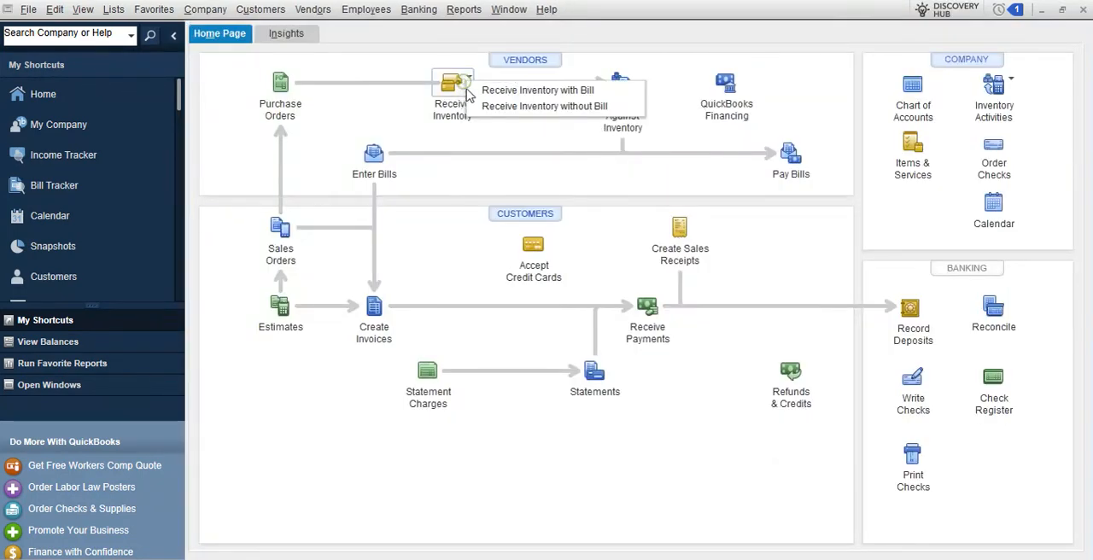
left_click(482, 88)
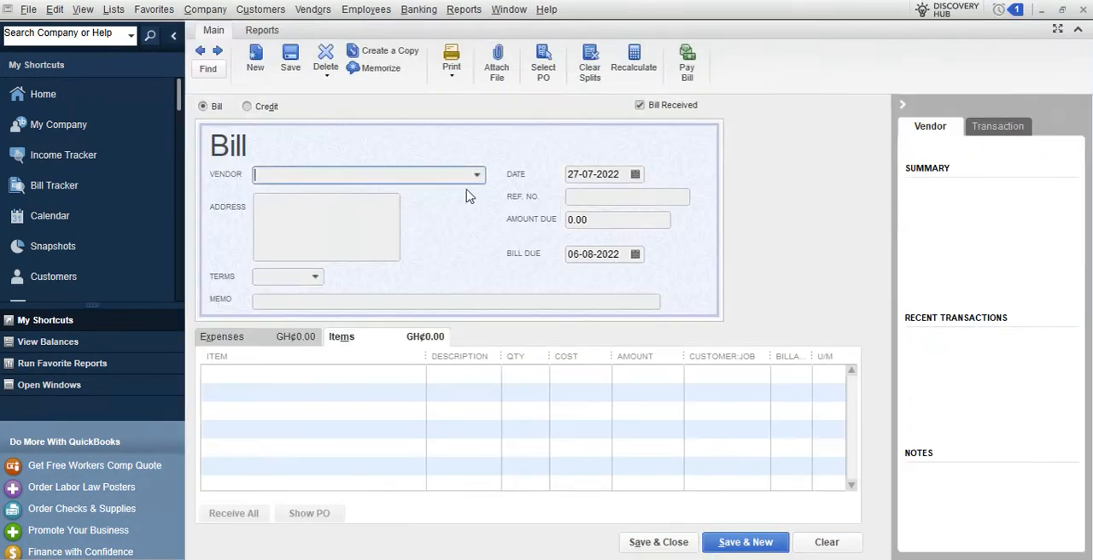
left_click(477, 174)
left_click(276, 235)
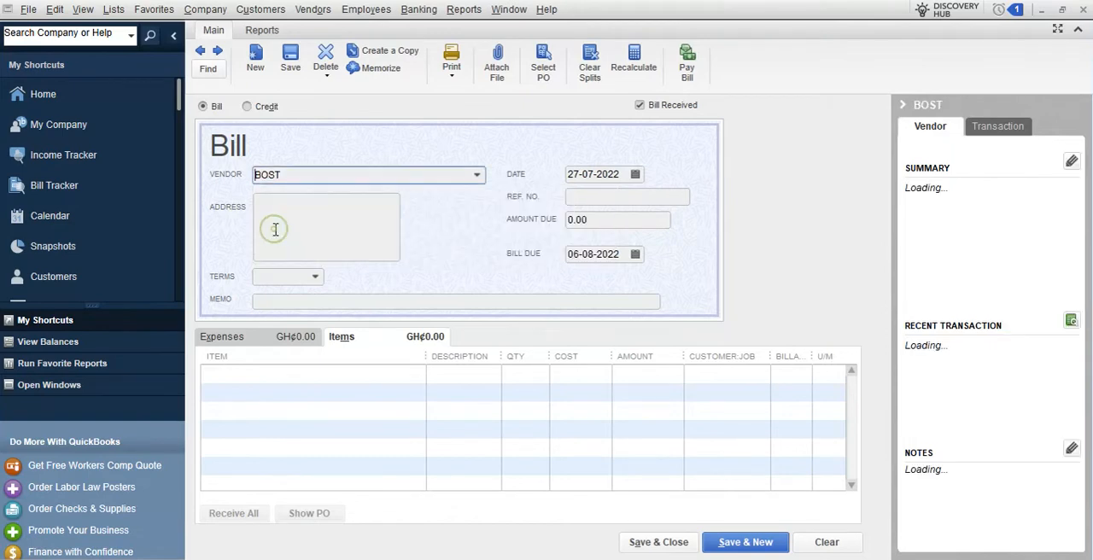
left_click(600, 197)
type("888")
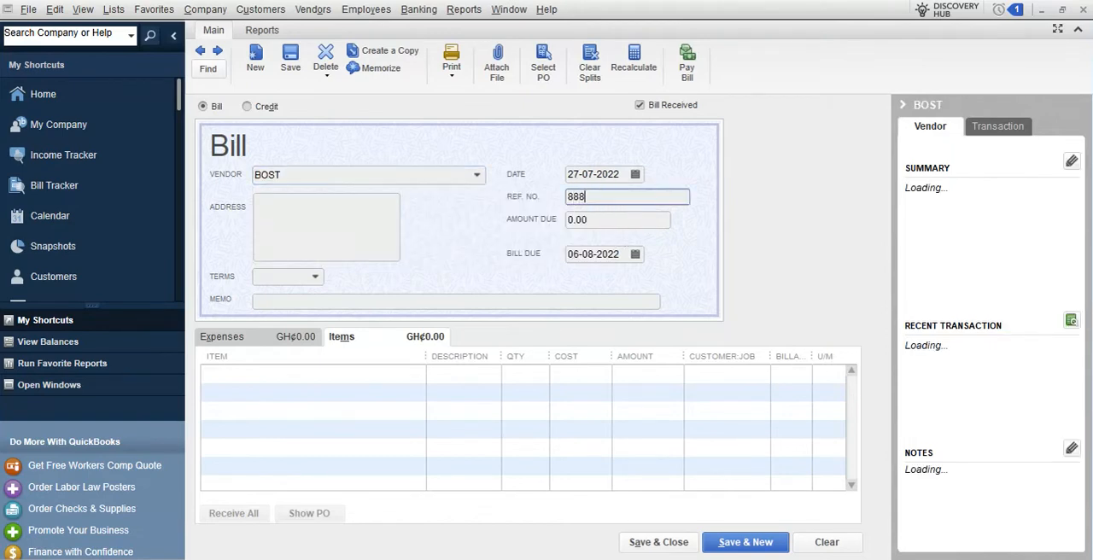
type("556456")
Add PUMP 001 PETROL as the new bill's first item with quantity 100
left_click(415, 373)
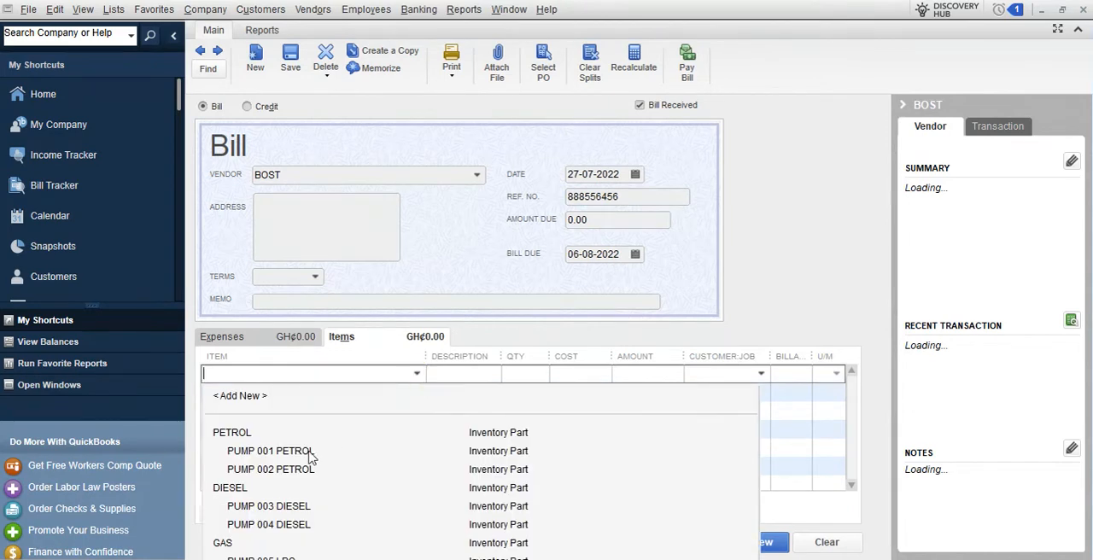
left_click(310, 453)
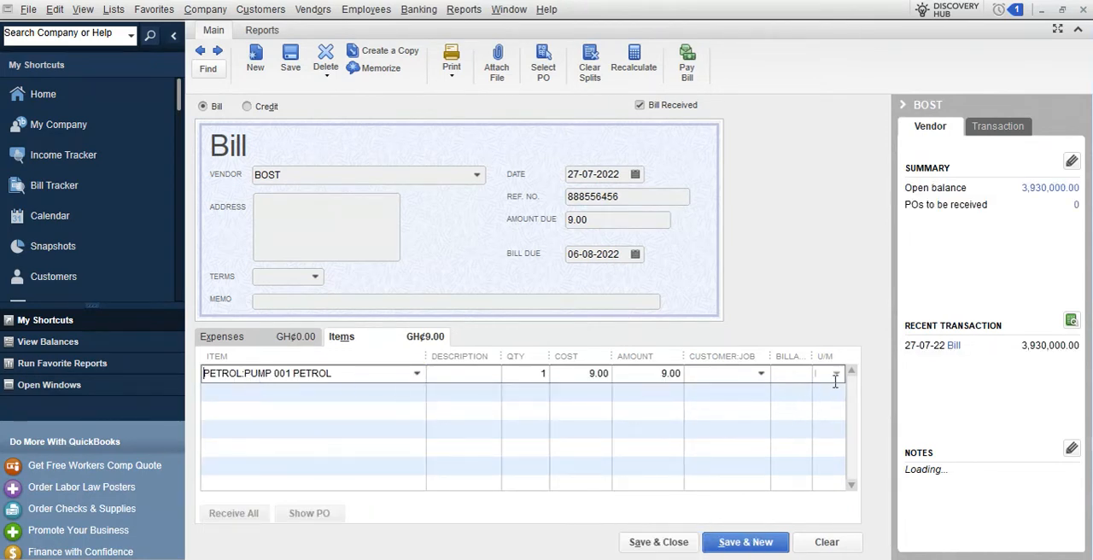
left_click(536, 375)
type("100")
Add PUMP 003 DIESEL as the new bill's second item with quantity 50
left_click(412, 395)
left_click(416, 392)
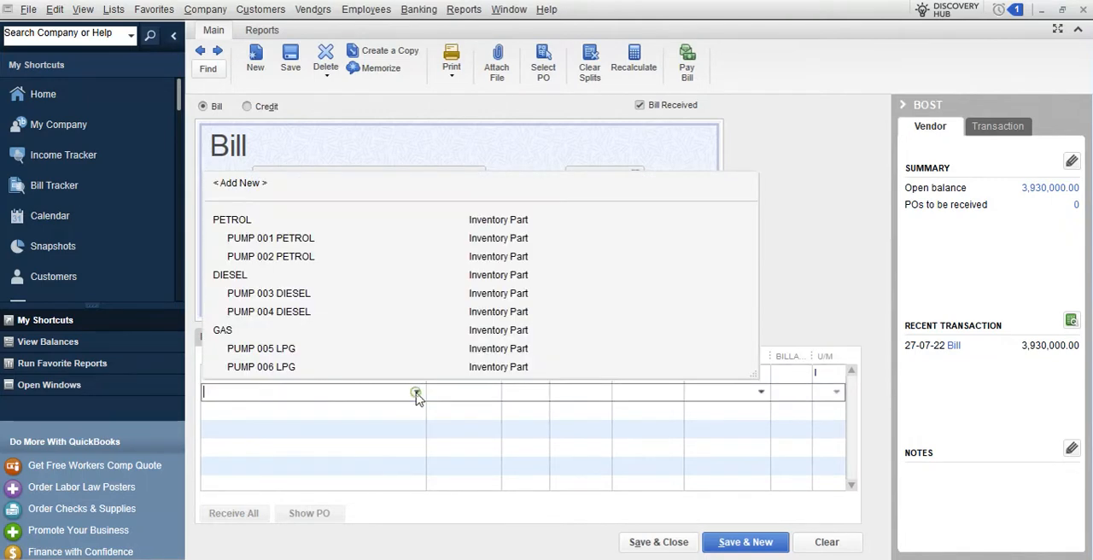
left_click(295, 295)
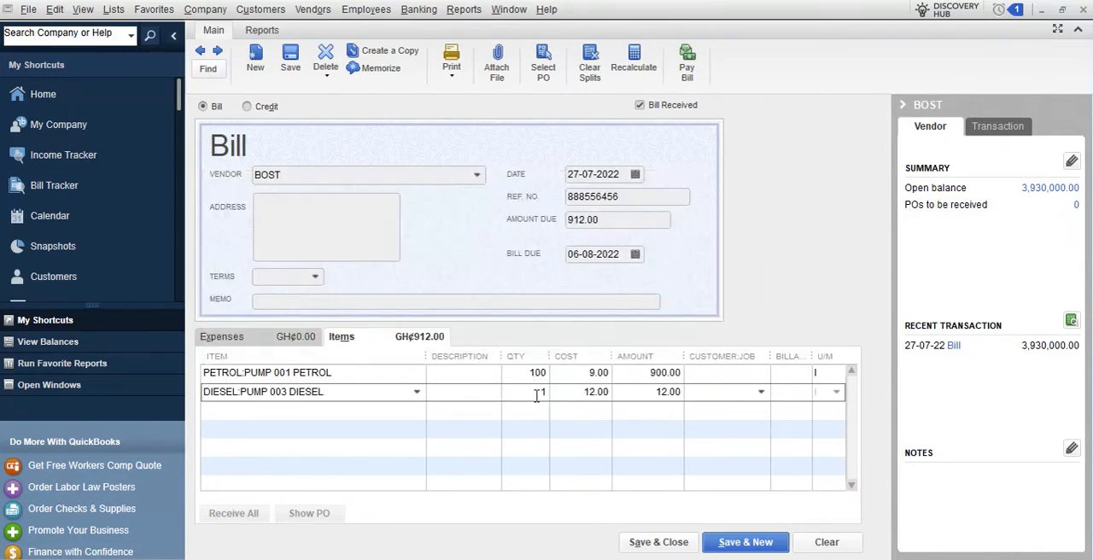
left_click(536, 392)
type("50")
Save and close the second BOST bill with its petrol and diesel items
left_click(415, 411)
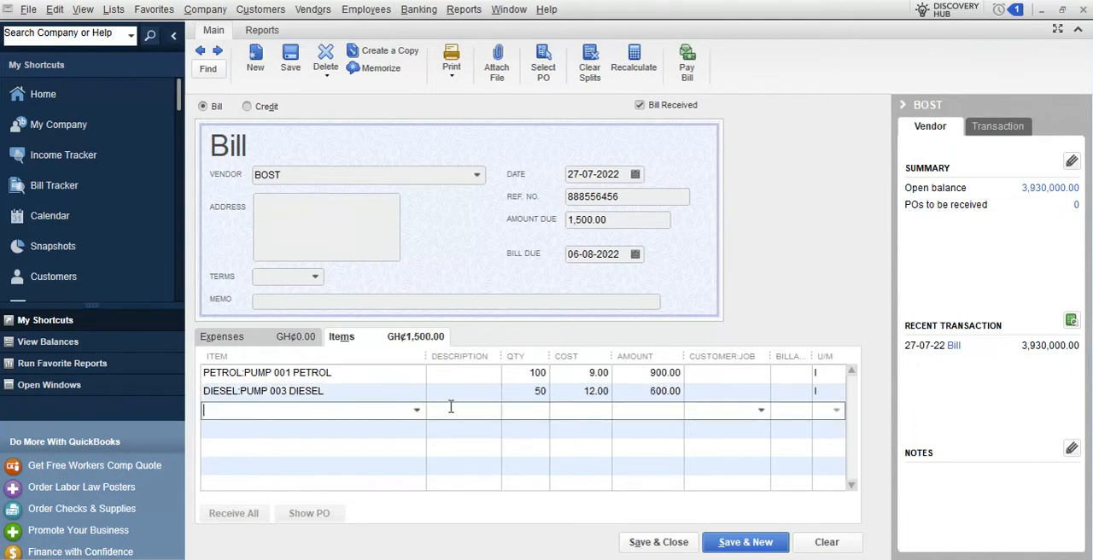
left_click(461, 394)
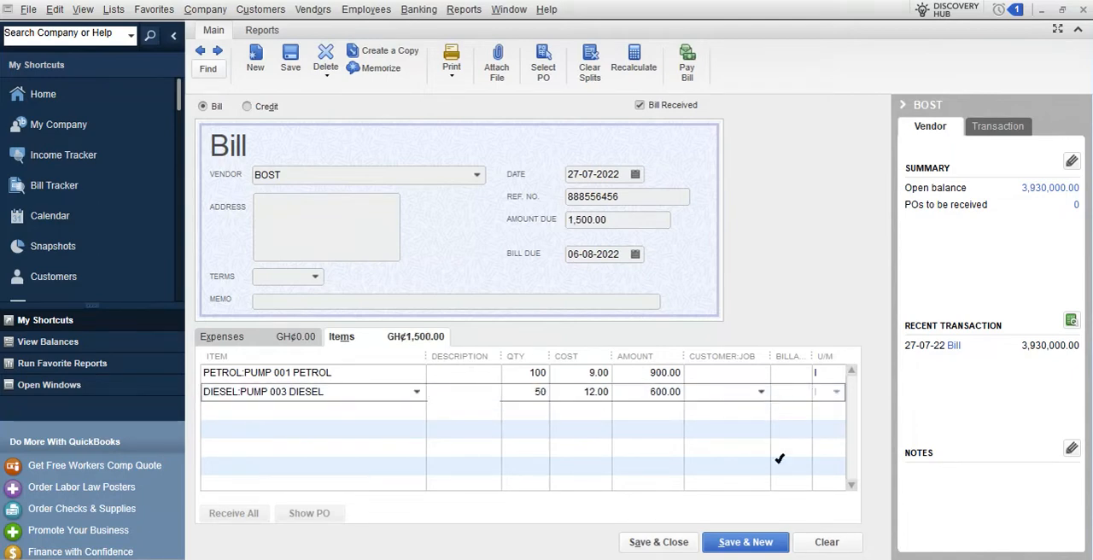
left_click(677, 545)
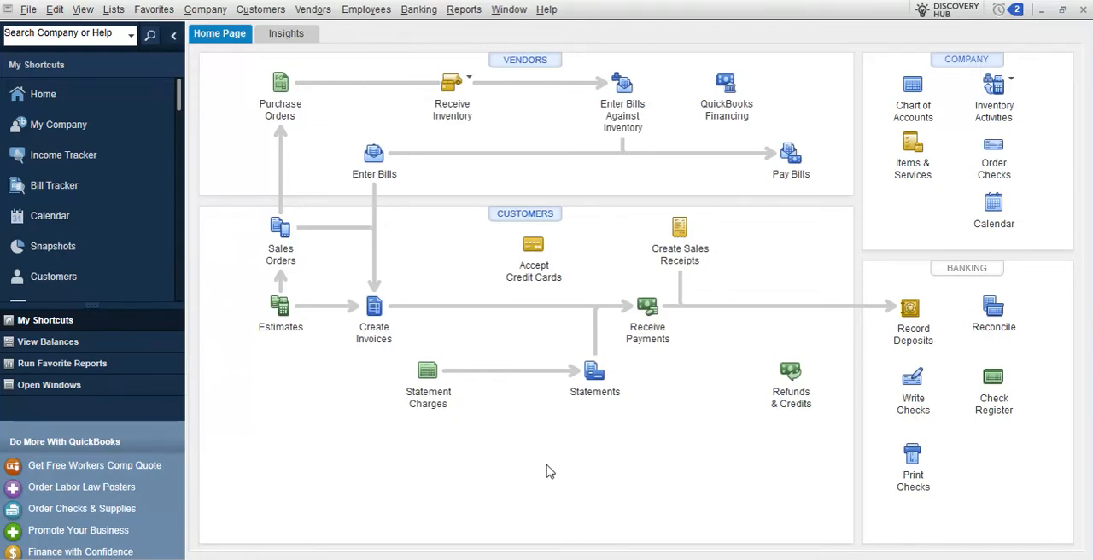
Examine each pump's stock on hand and value in the Inventory Valuation Summary, widening the item column, and close the report
left_click(460, 10)
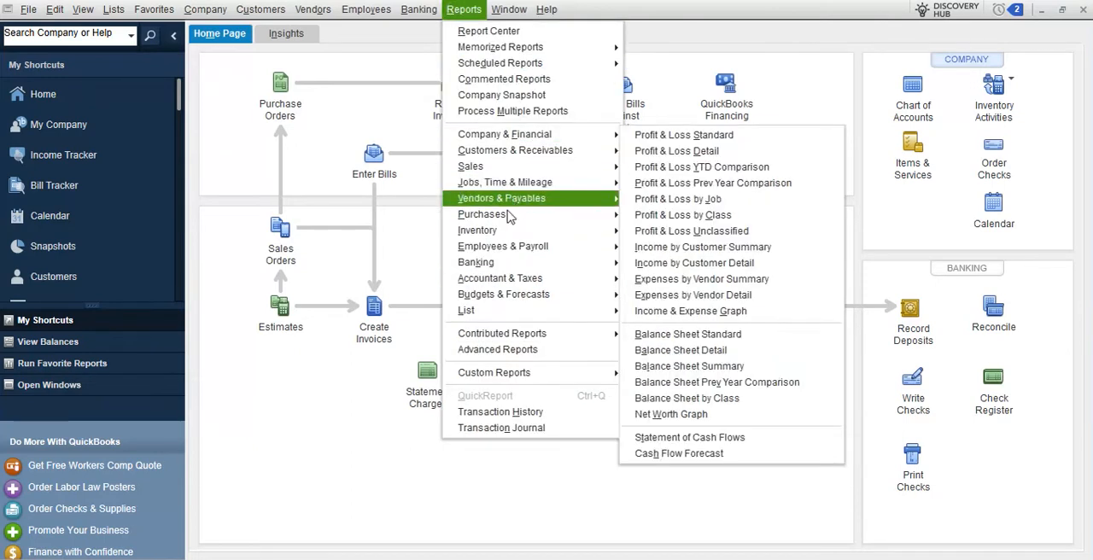
mouse_move(544, 188)
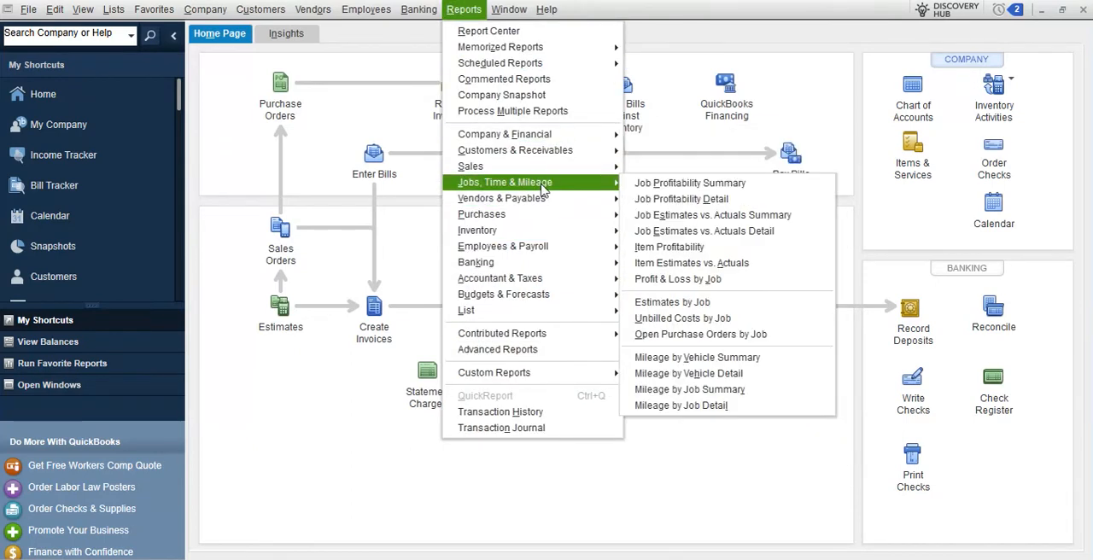
mouse_move(560, 233)
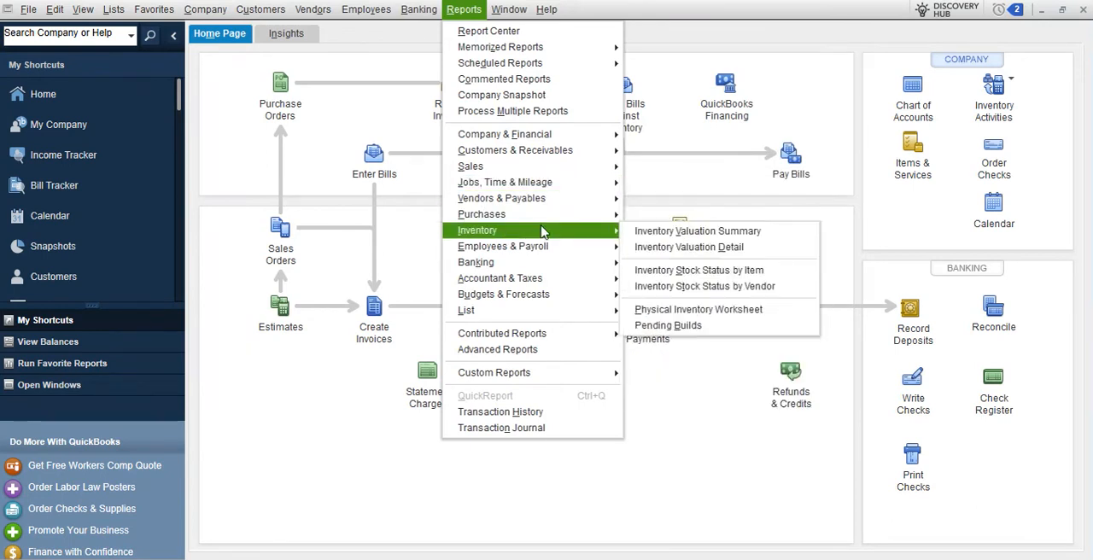
left_click(689, 231)
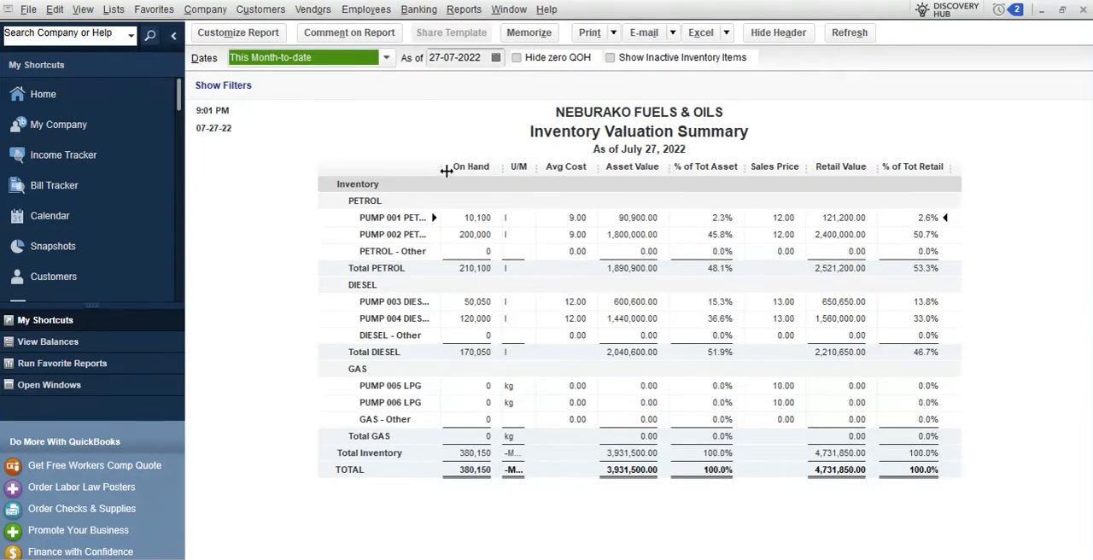
left_click_drag(444, 166, 458, 167)
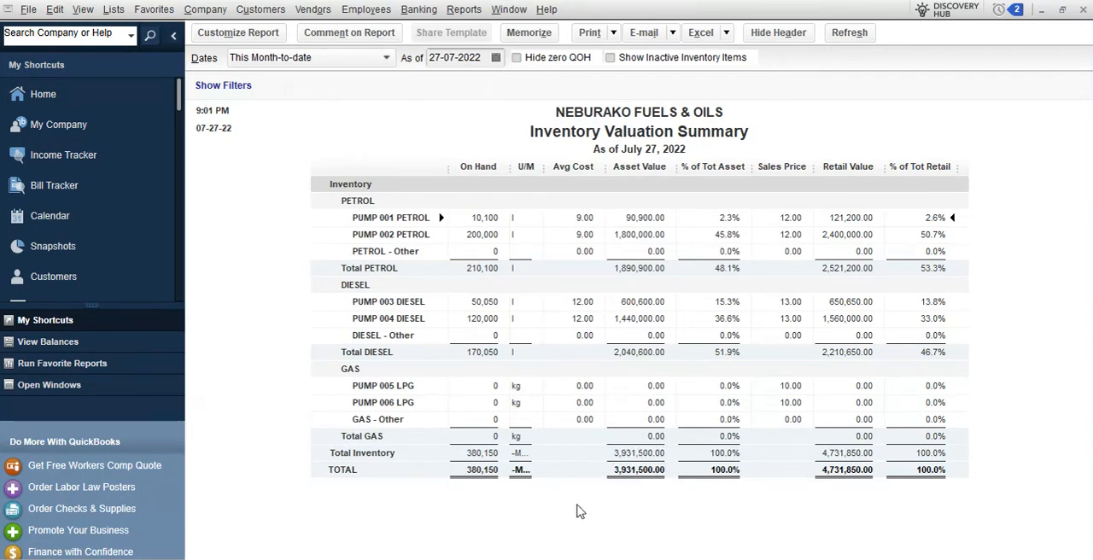
left_click(1083, 11)
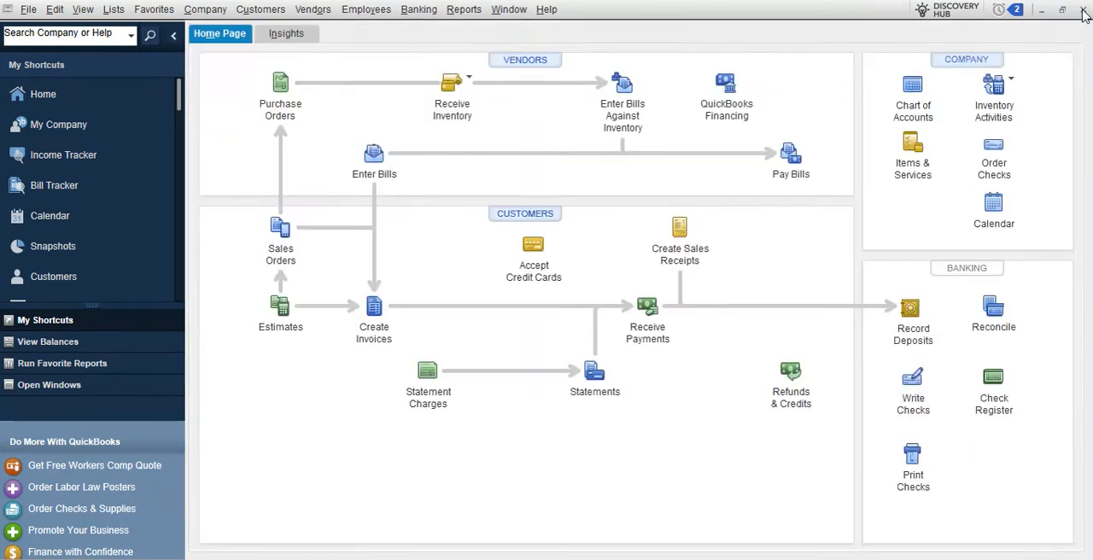
Review the balance owed to each vendor in the Vendor Balance Summary report and close it
left_click(463, 9)
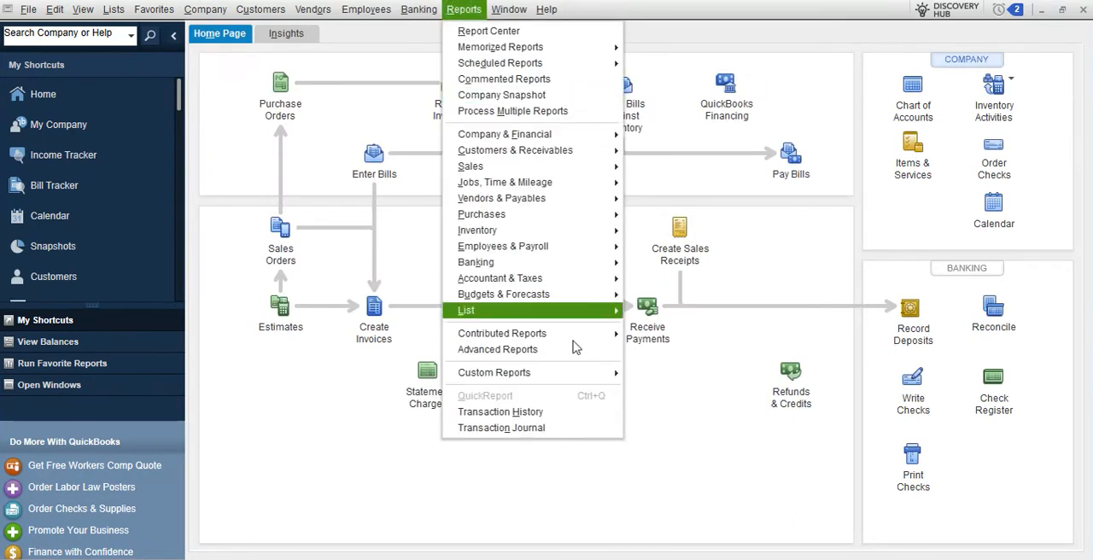
mouse_move(564, 370)
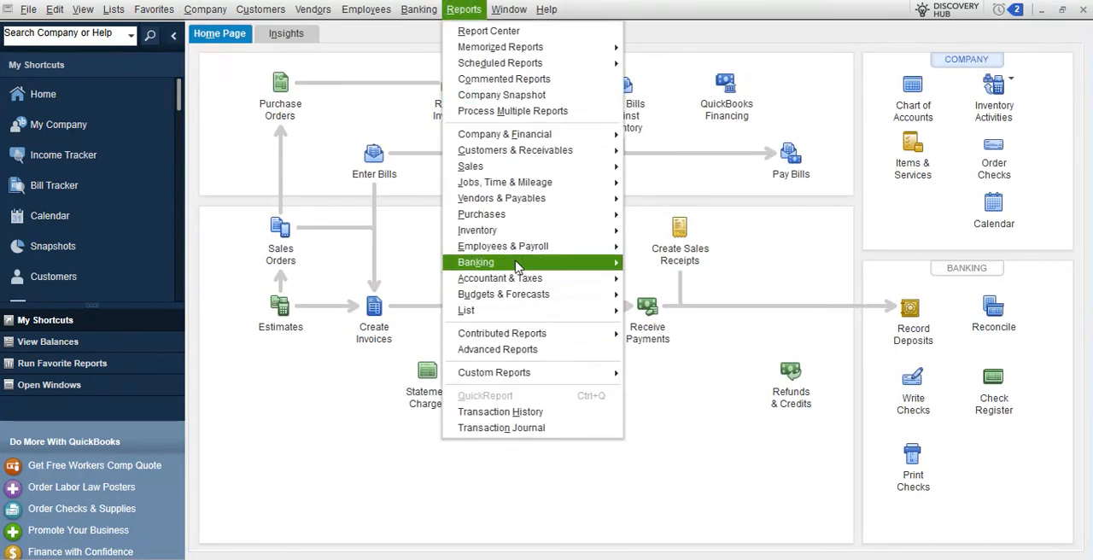
mouse_move(517, 267)
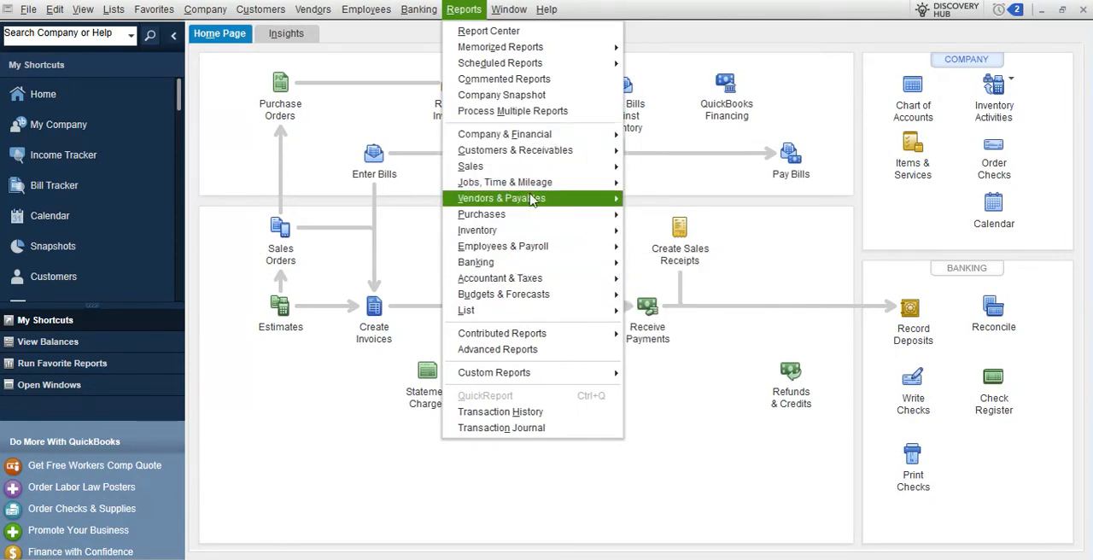
mouse_move(549, 199)
left_click(683, 231)
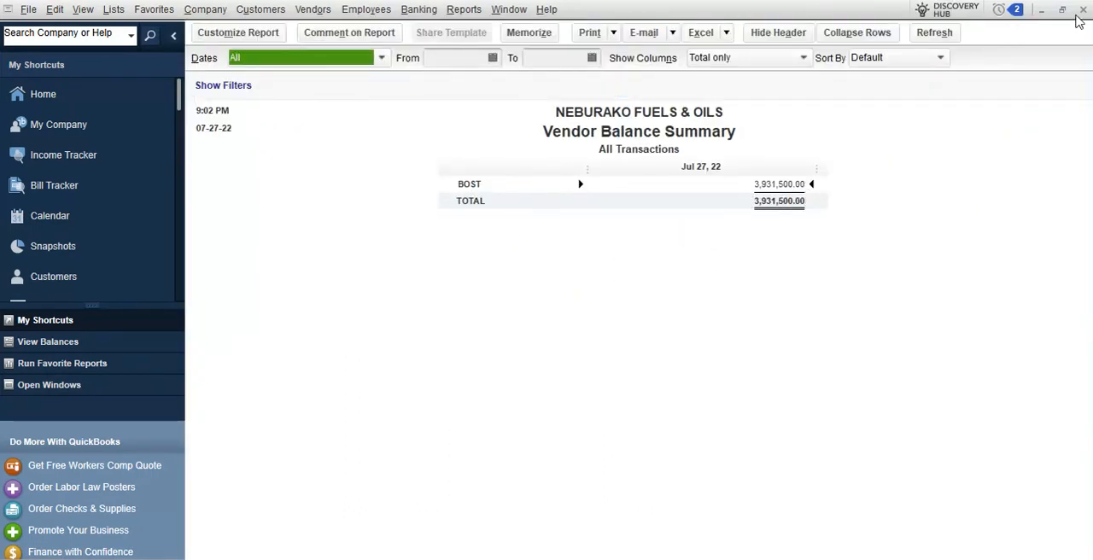
left_click(1083, 9)
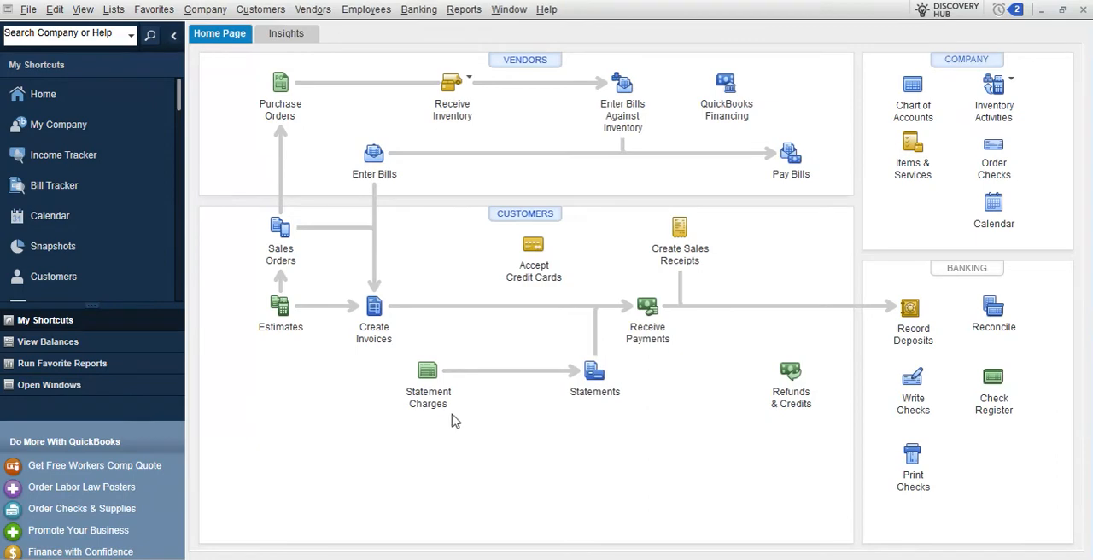
Start a new customer invoice for WISEWAY GHANA
left_click(374, 311)
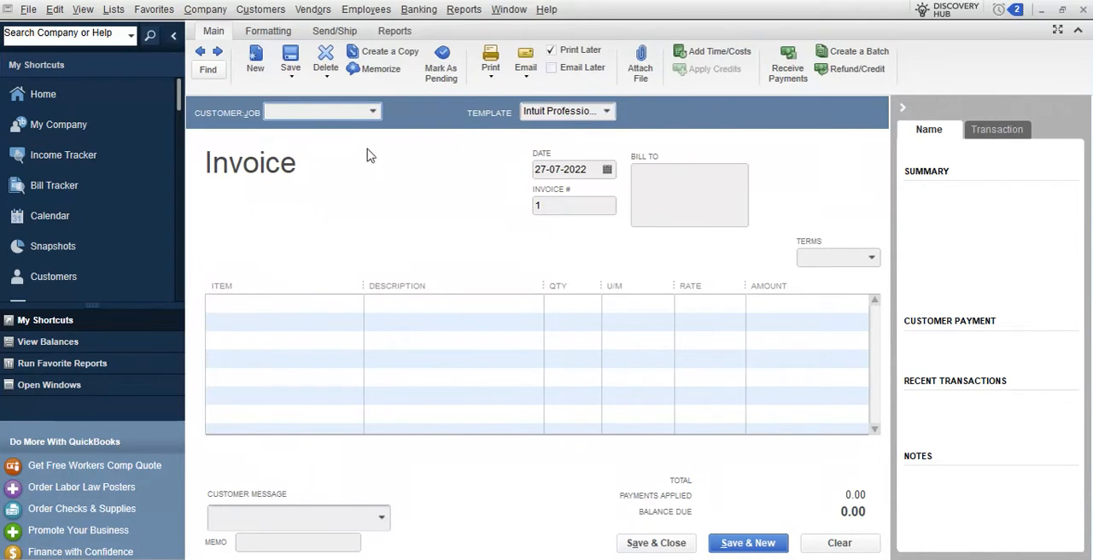
left_click(372, 114)
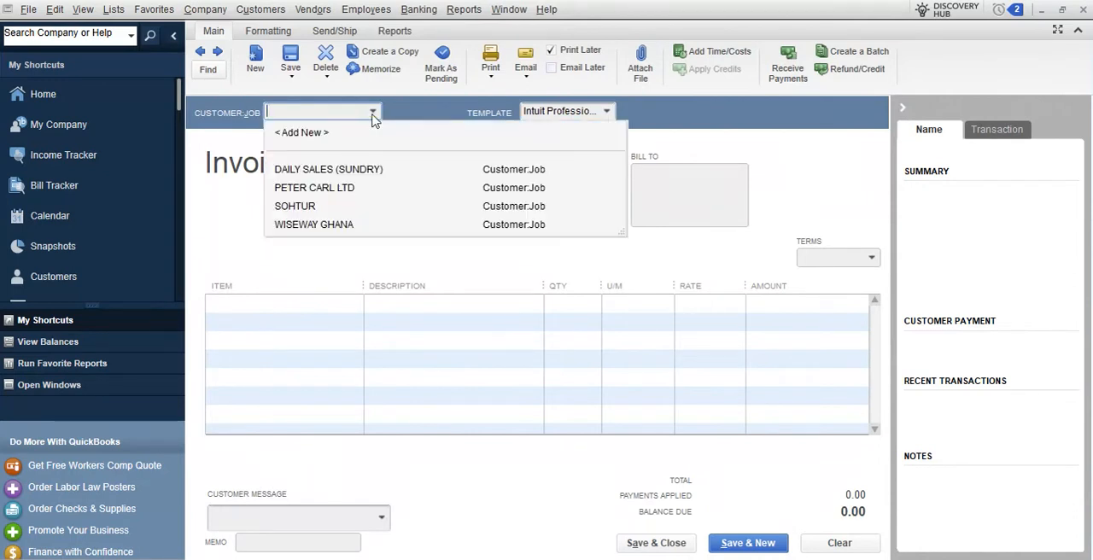
left_click(322, 227)
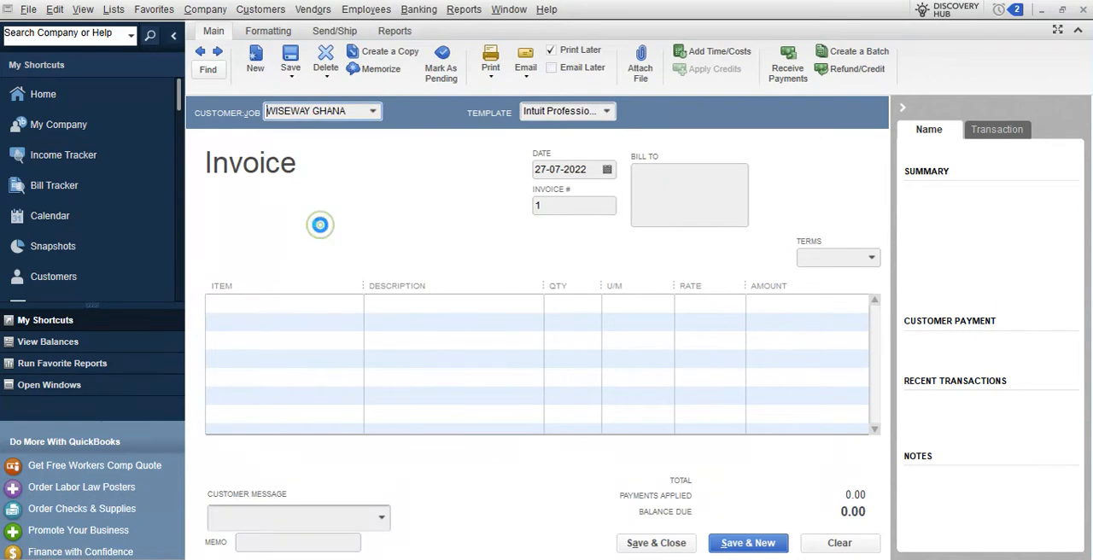
Add PUMP 001 PETROL as the invoice's first item with quantity 1,000
left_click(353, 306)
left_click(354, 305)
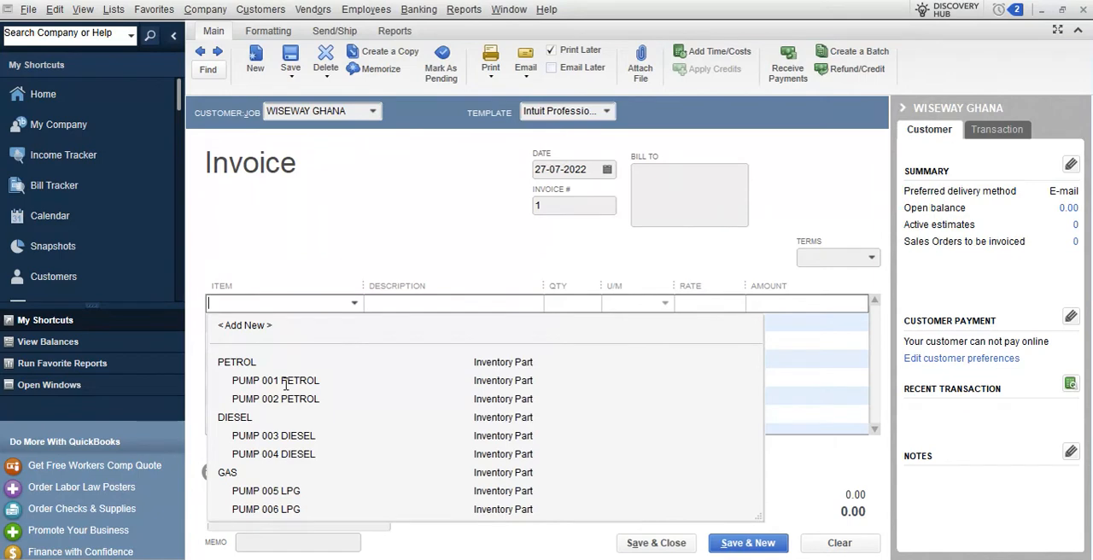
left_click(286, 384)
left_click(555, 301)
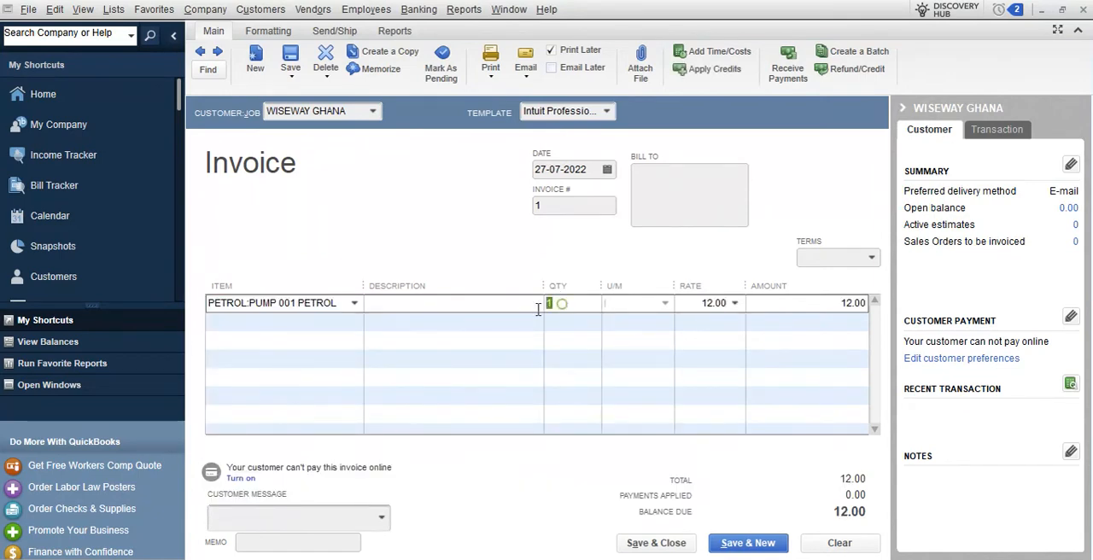
type("000")
Add PUMP 003 DIESEL as the invoice's second item with quantity 20,000
left_click(353, 320)
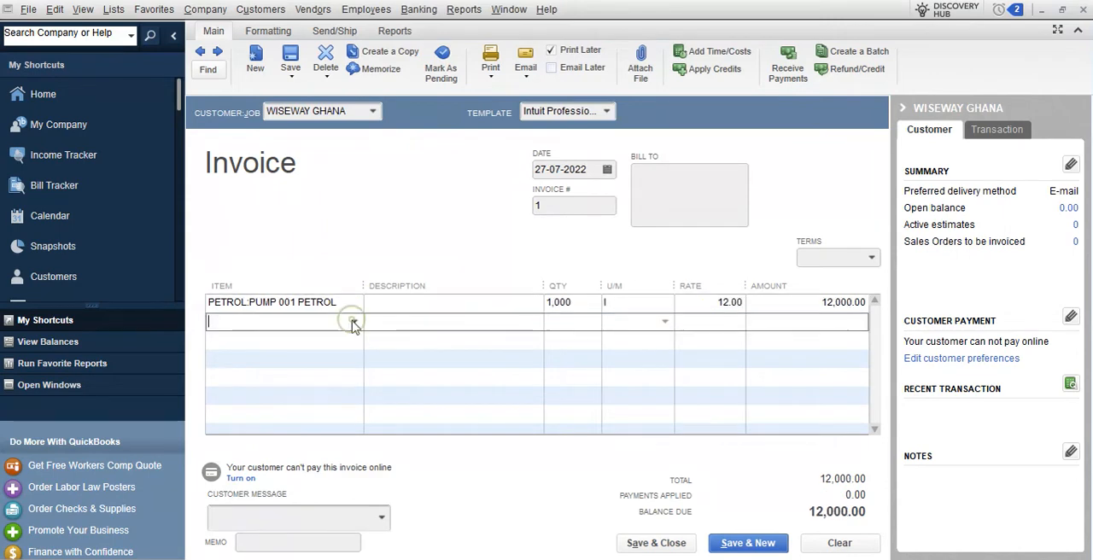
left_click(353, 321)
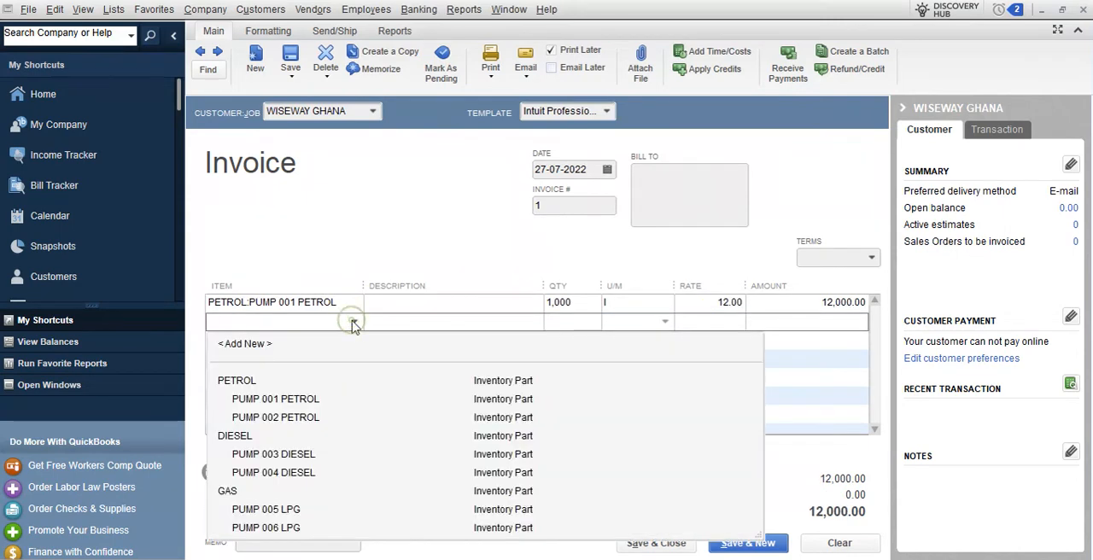
left_click(294, 457)
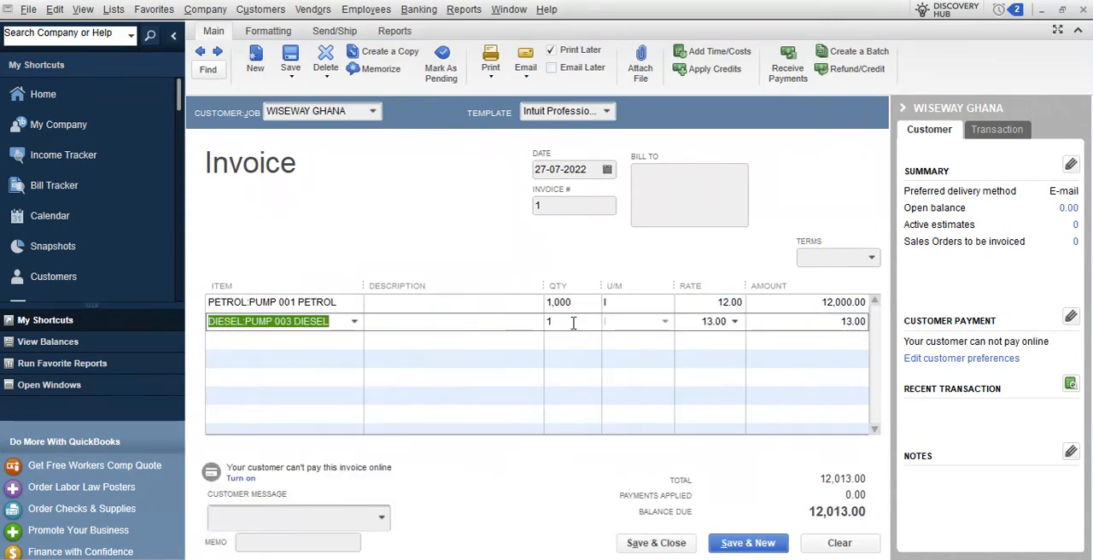
left_click(574, 323)
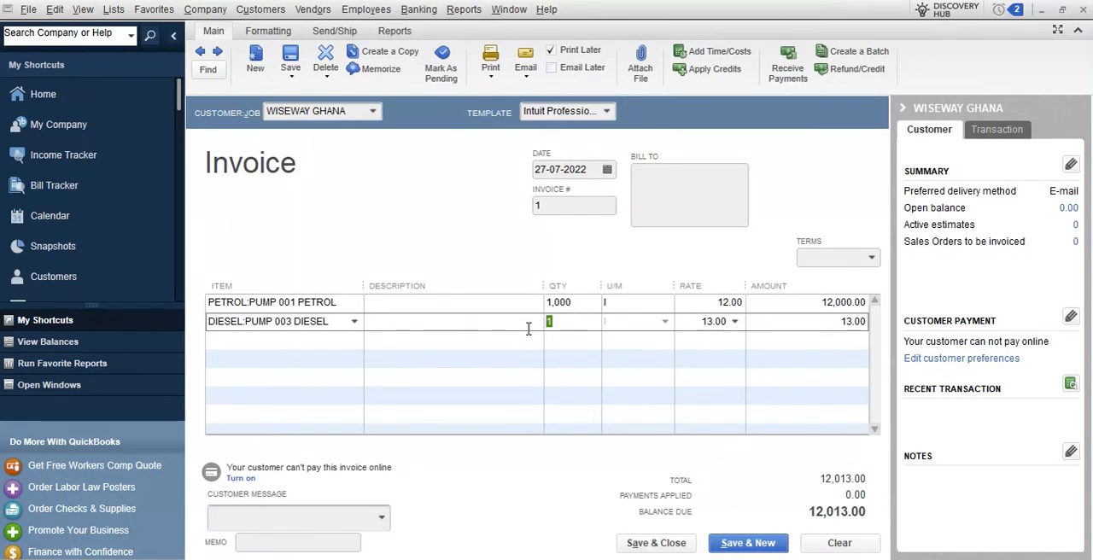
type("20000")
left_click(496, 309)
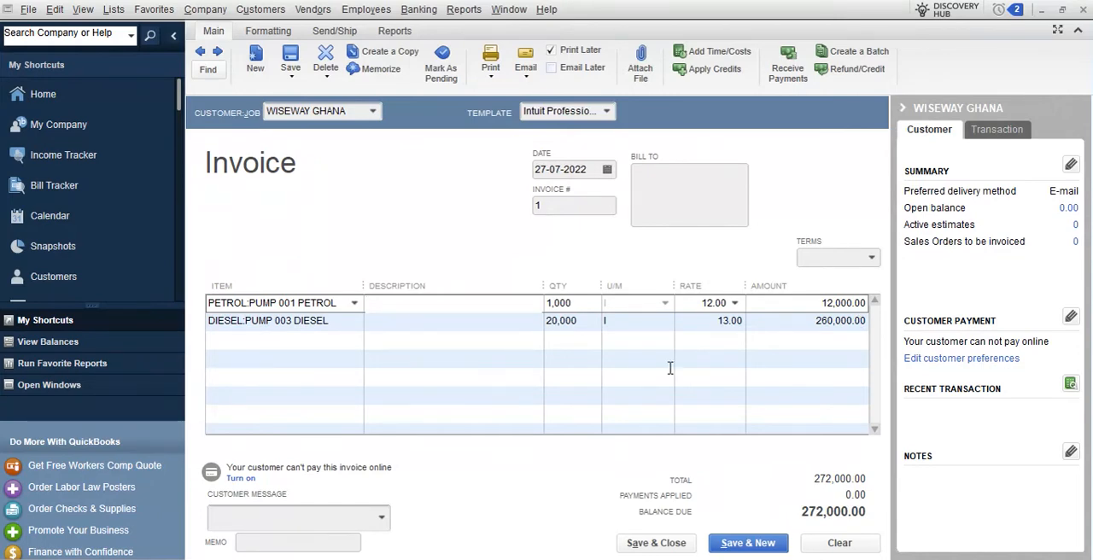
Check the petrol and diesel line amounts and the print options, and save and close the WISEWAY GHANA invoice
left_click(849, 322)
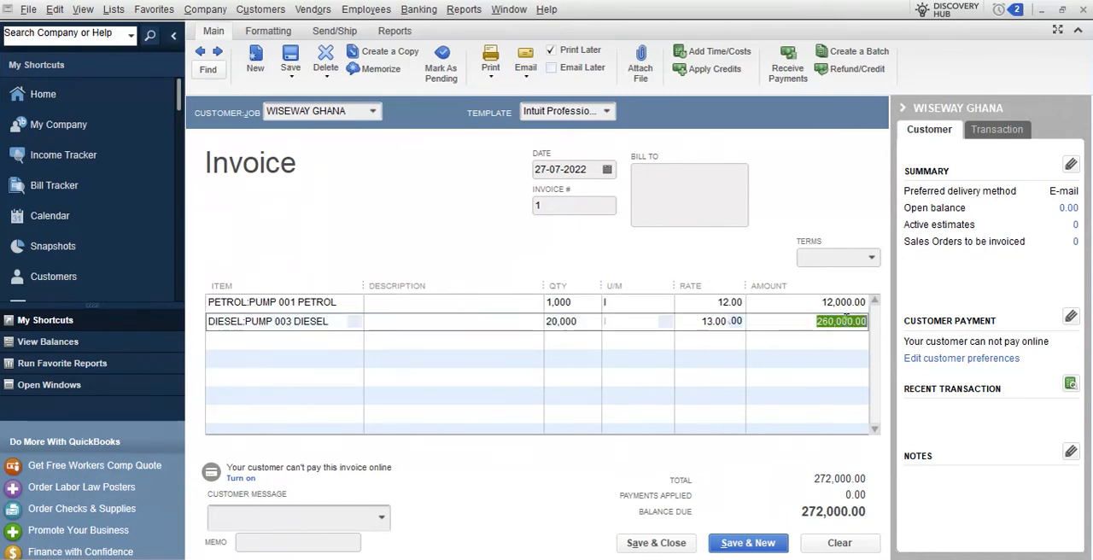
left_click(855, 310)
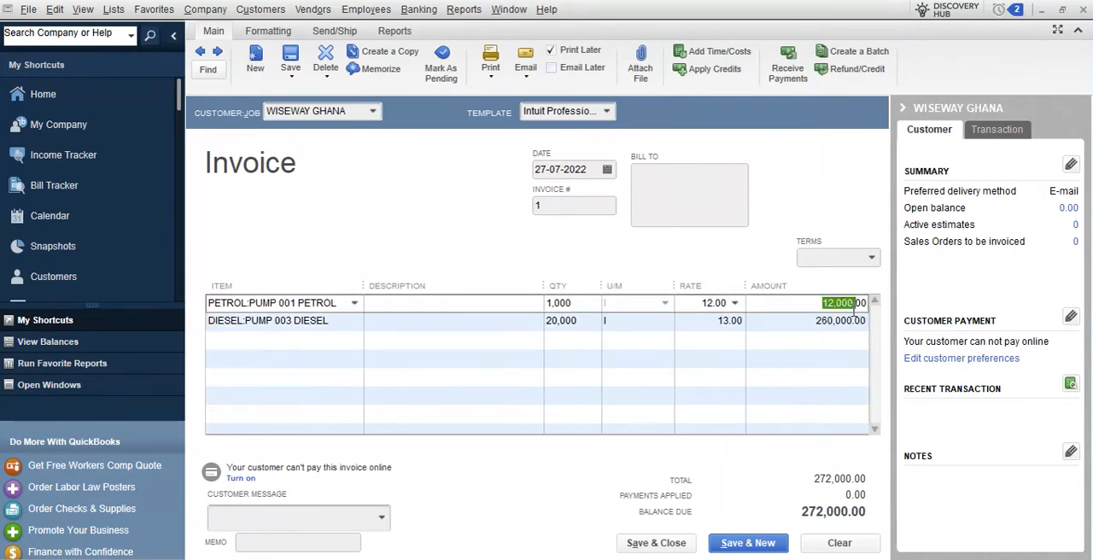
left_click(846, 321)
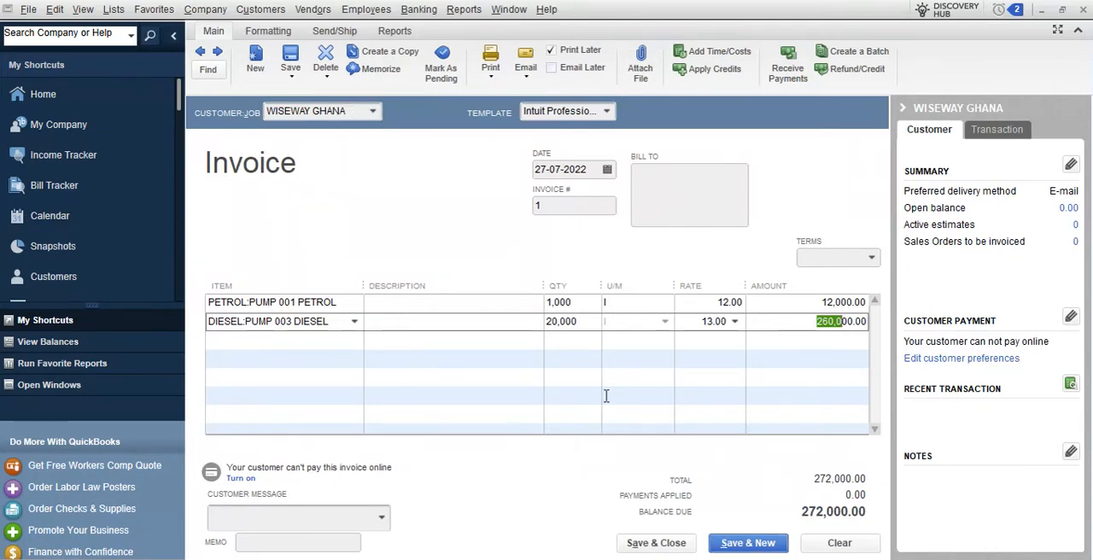
left_click(491, 76)
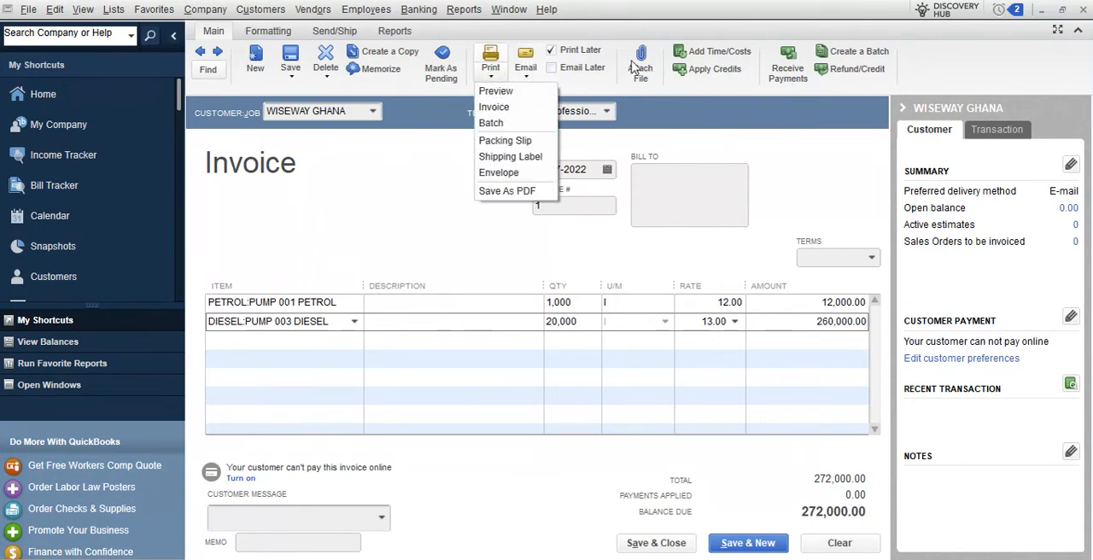
left_click(782, 141)
left_click(671, 546)
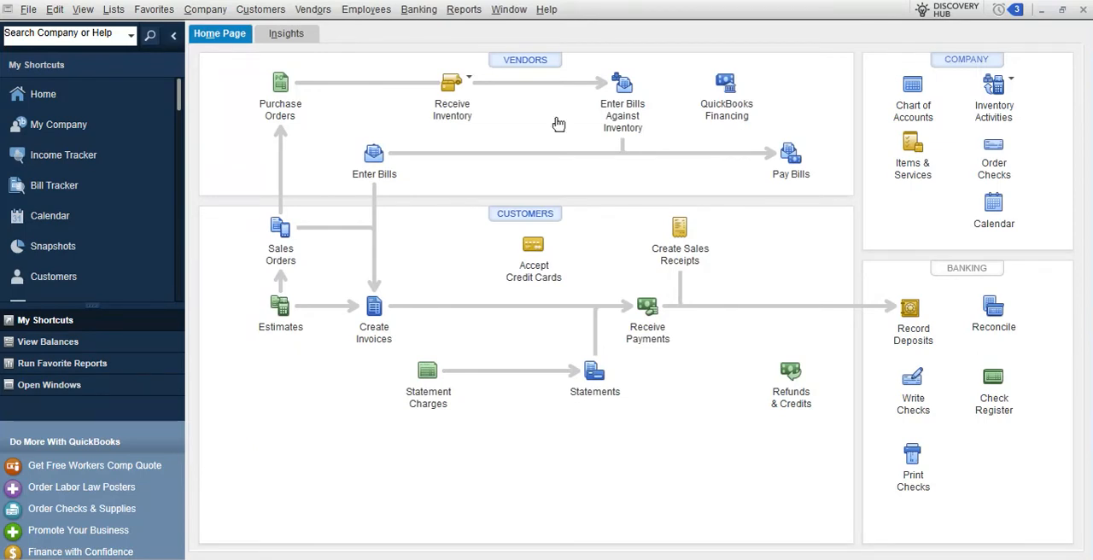
Review what each customer owes in the Customer Balance Summary report and close it
left_click(464, 10)
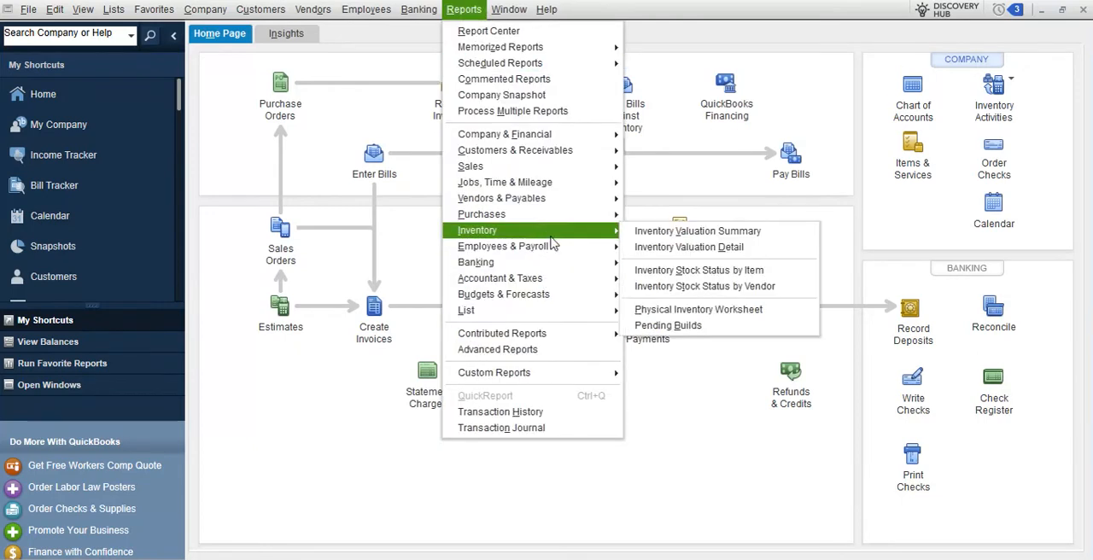
mouse_move(554, 161)
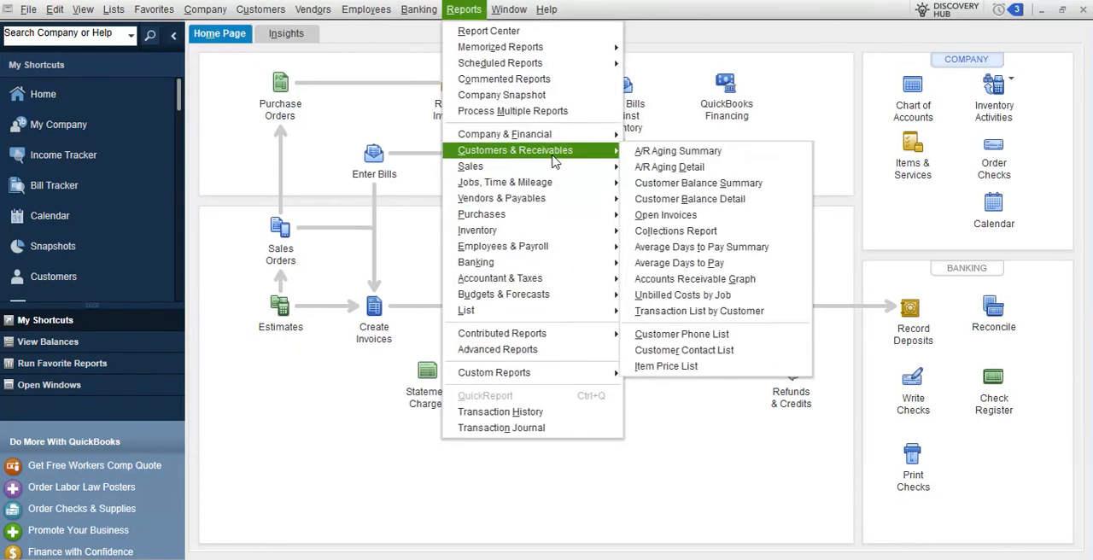
left_click(753, 190)
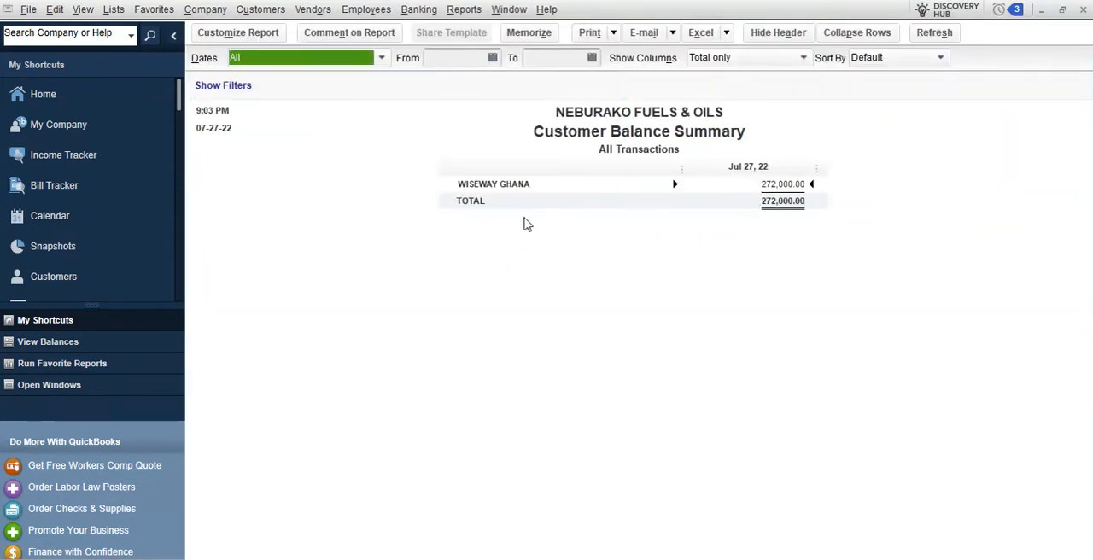
left_click(1083, 10)
Check each pump's remaining stock after the sale in the Inventory Valuation Summary and close the report
left_click(464, 8)
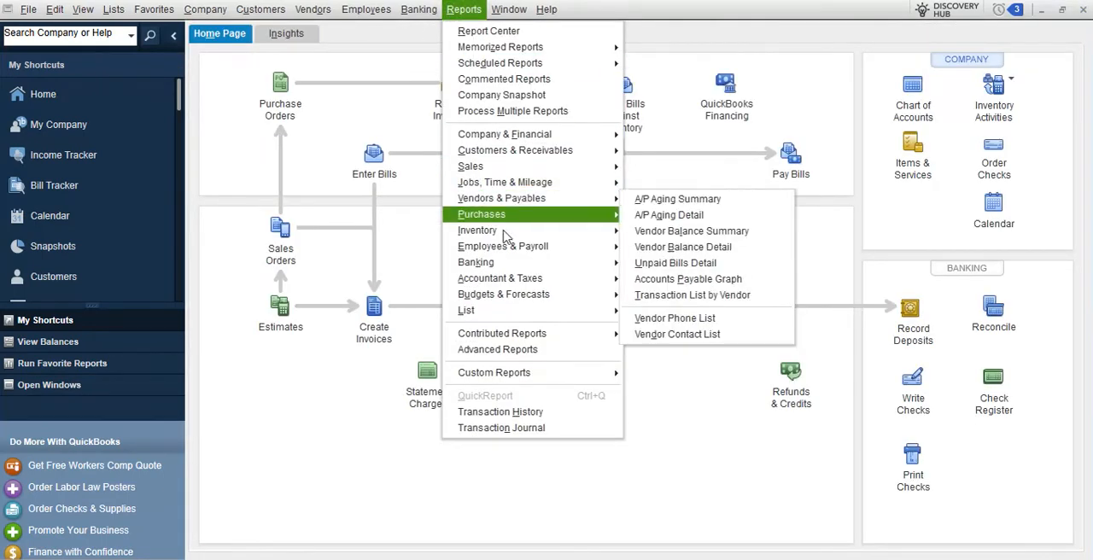
mouse_move(529, 230)
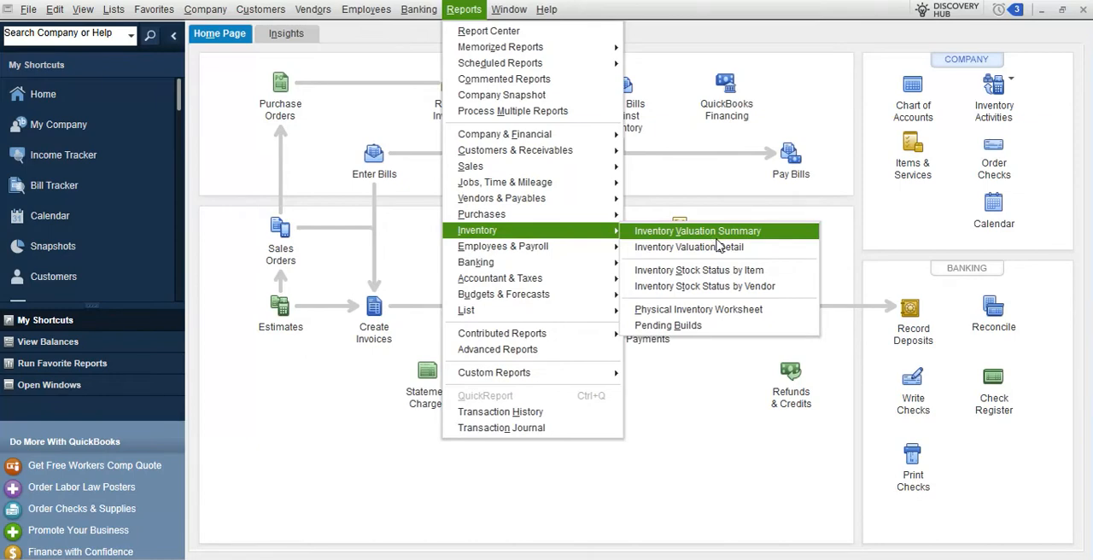
left_click(715, 232)
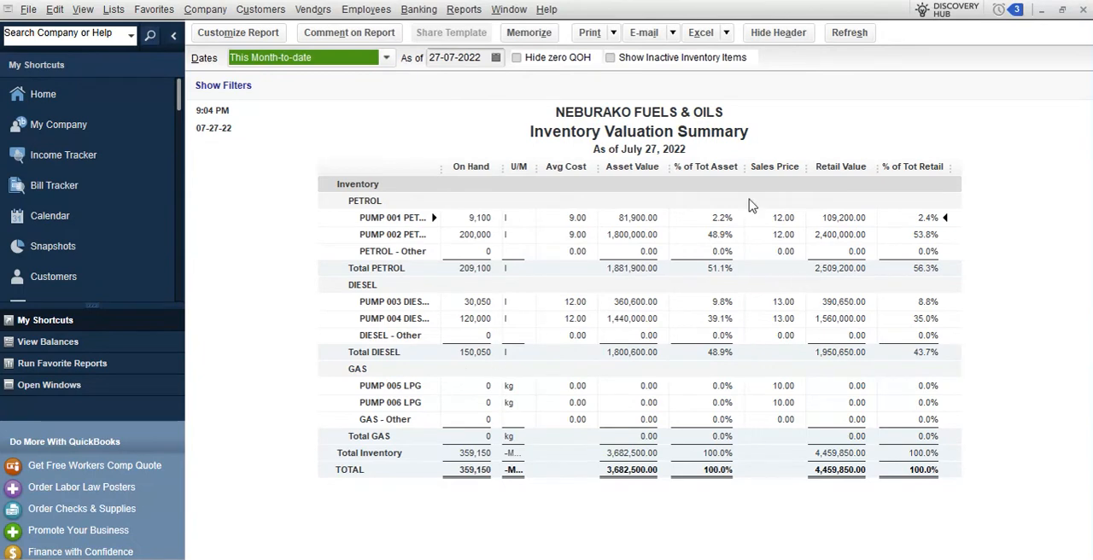
left_click(1083, 9)
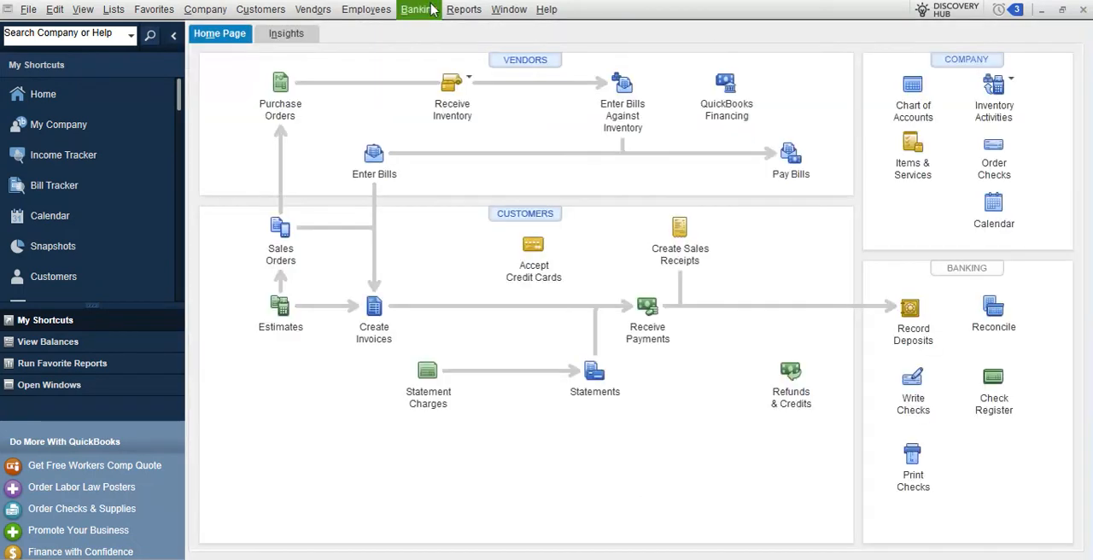
Examine the bill and invoice movements of each pump in the Inventory Valuation Detail report and close it
left_click(464, 9)
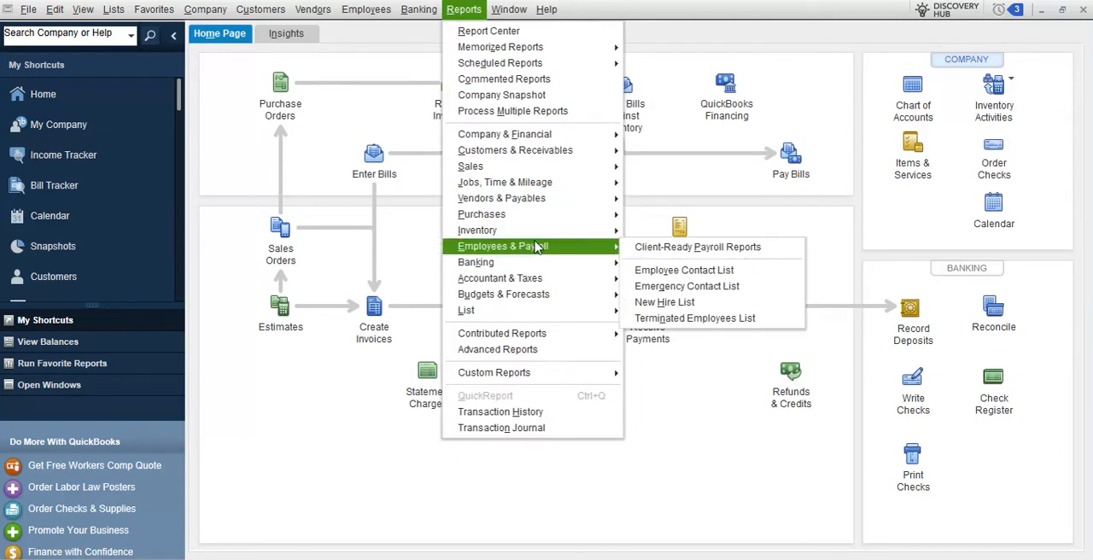
mouse_move(477, 231)
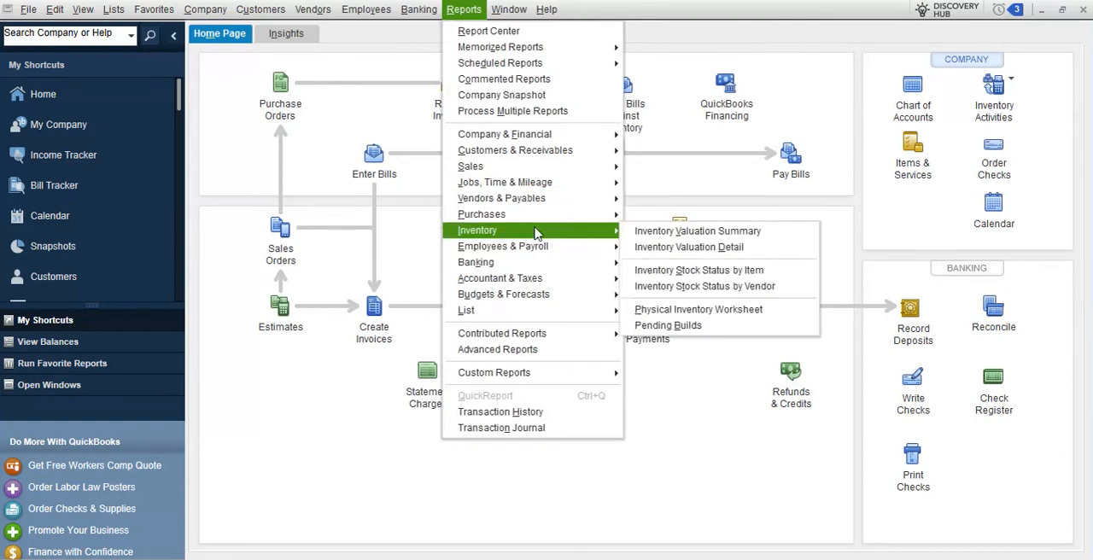
left_click(724, 247)
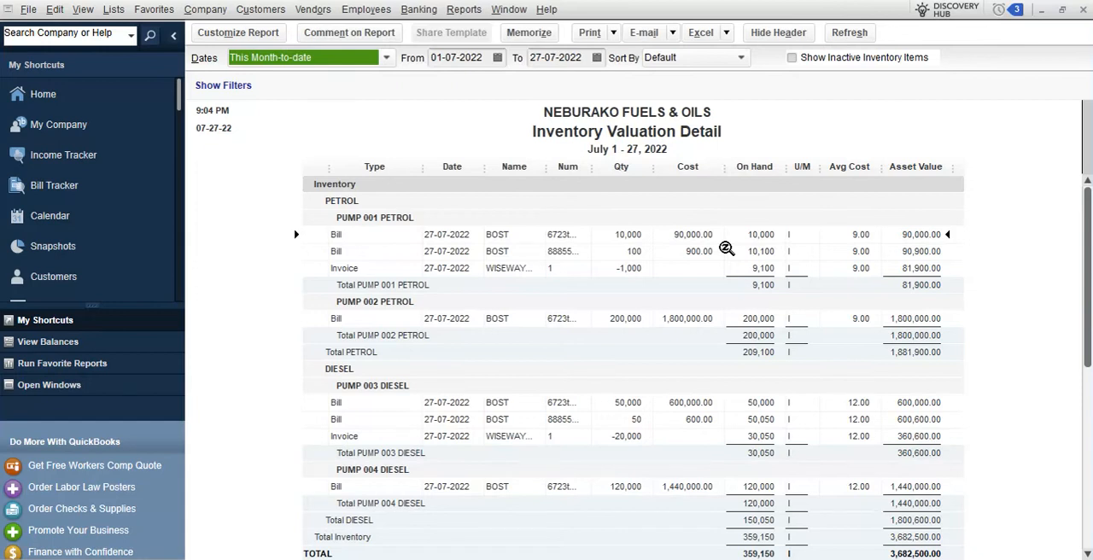
scroll(481, 332, "down", 1)
scroll(483, 324, "up", 1)
left_click(1084, 9)
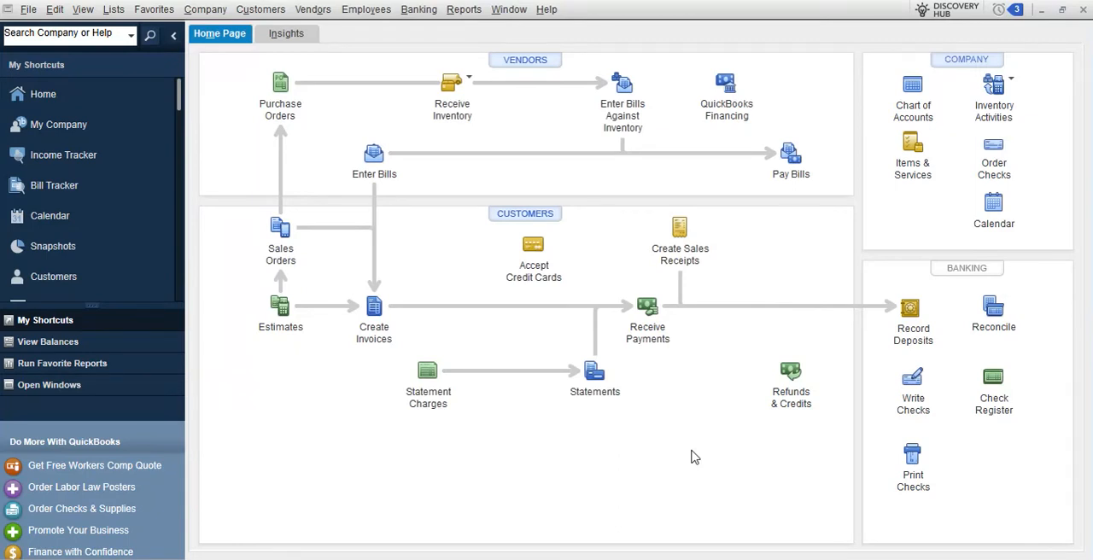
Start a customer payment from WISEWAY GHANA, apply 200,000.00 to its invoice and keep automatic payment calculation on
left_click(647, 316)
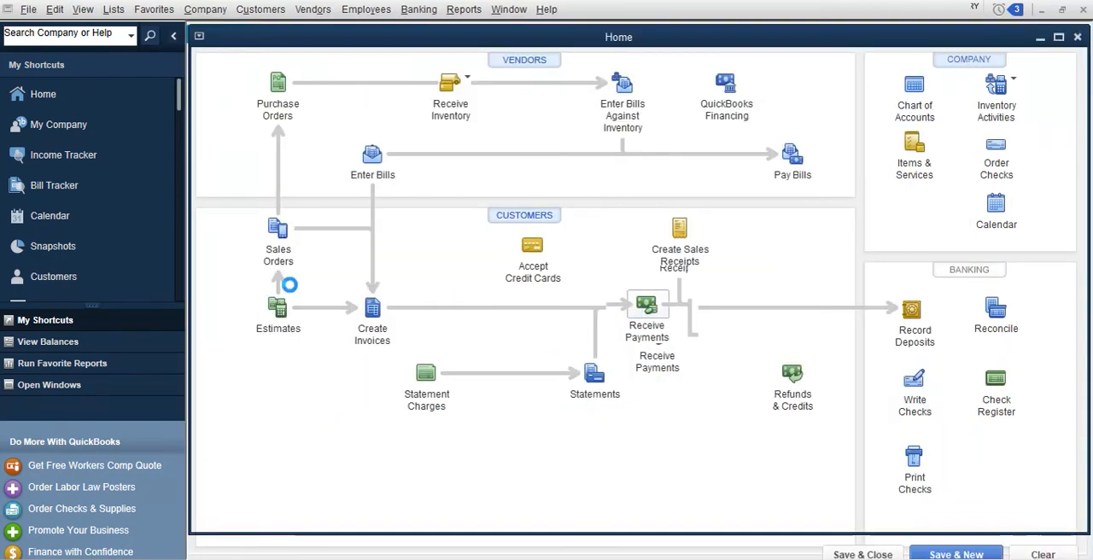
left_click(380, 208)
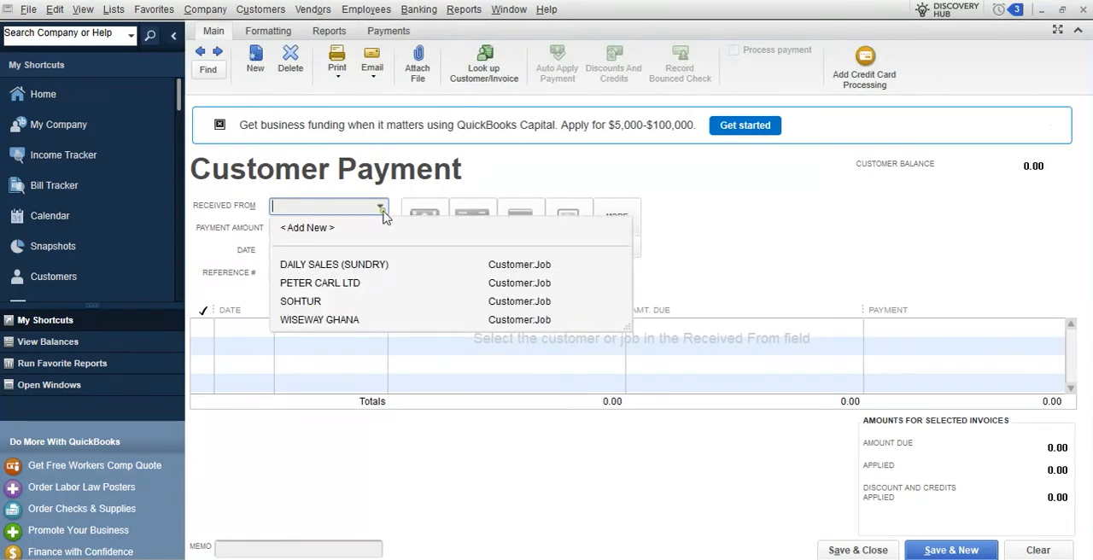
left_click(337, 323)
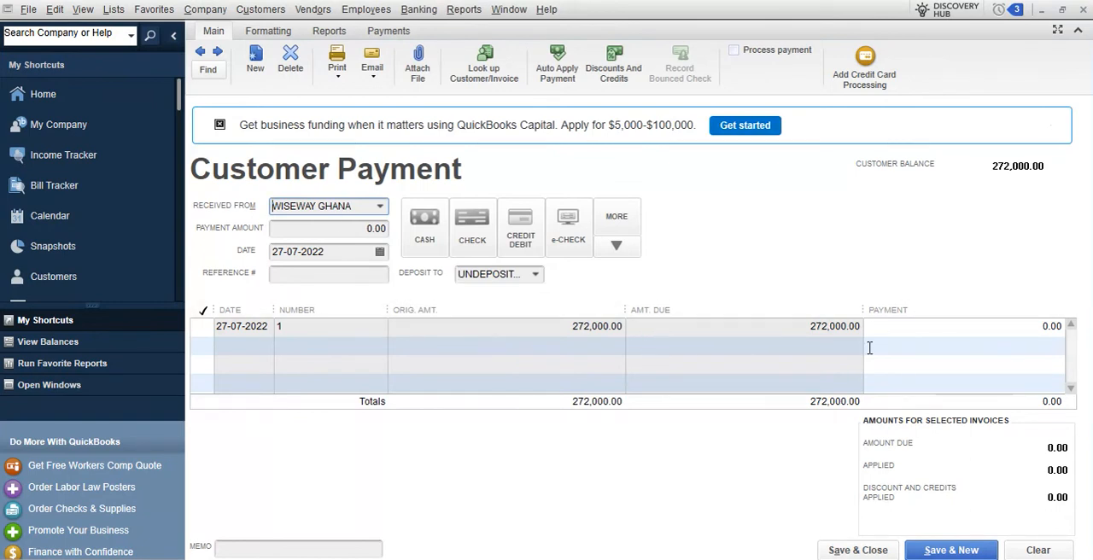
left_click(951, 326)
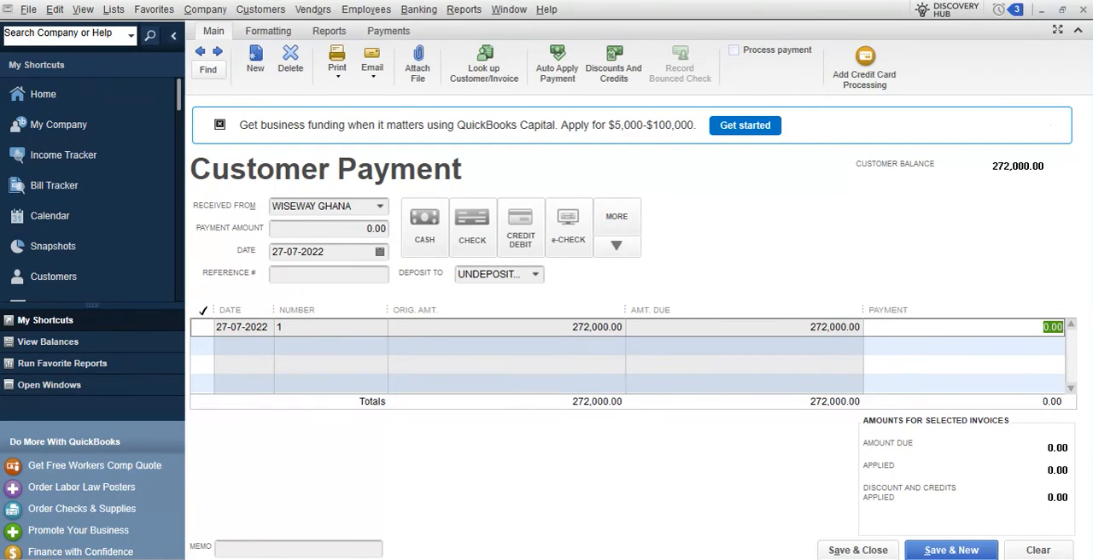
type("200000")
left_click(954, 347)
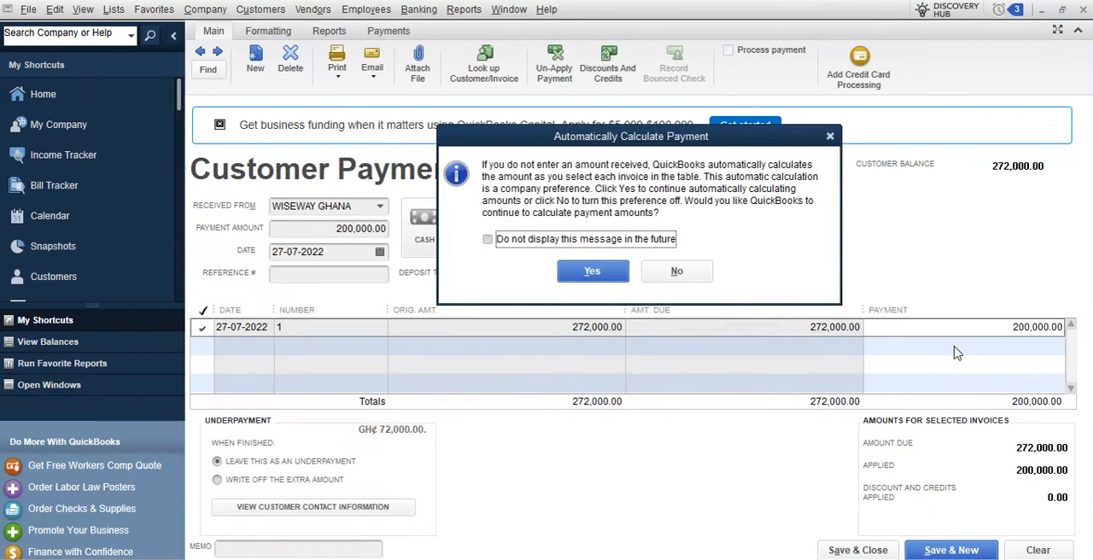
left_click(593, 271)
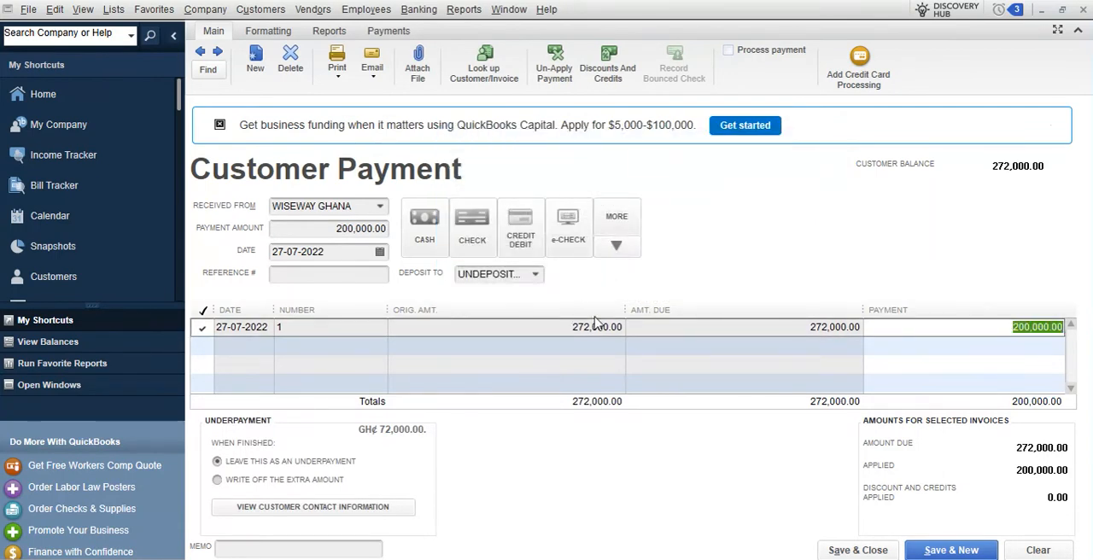
Deposit the WISEWAY GHANA payment to ACCESS BANK, then save and close it
left_click(536, 274)
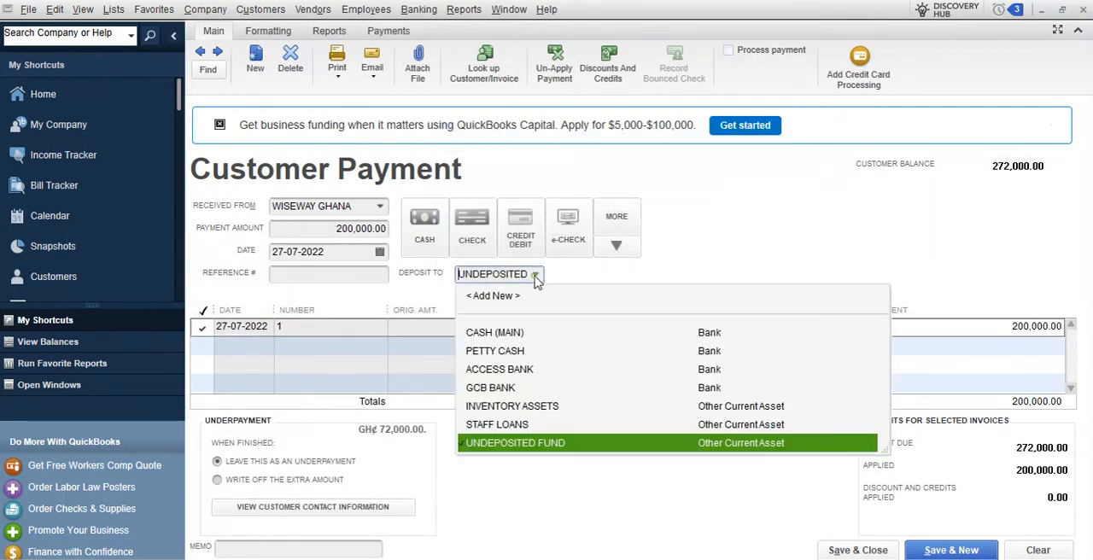
left_click(504, 373)
left_click(832, 550)
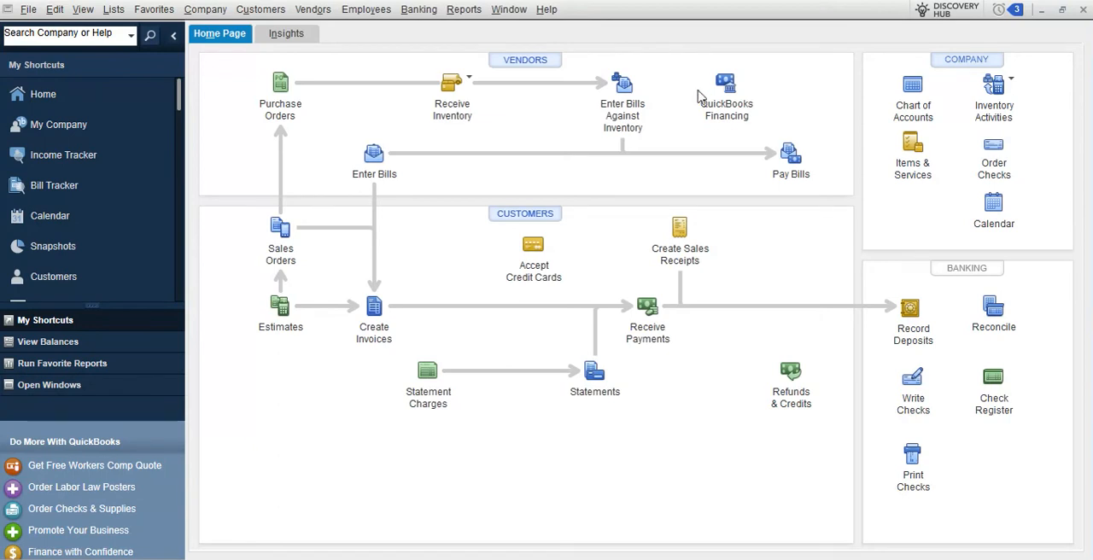
Review WISEWAY GHANA's balance in the Customer Balance Summary and its underlying transactions, then close both reports
left_click(464, 9)
mouse_move(512, 159)
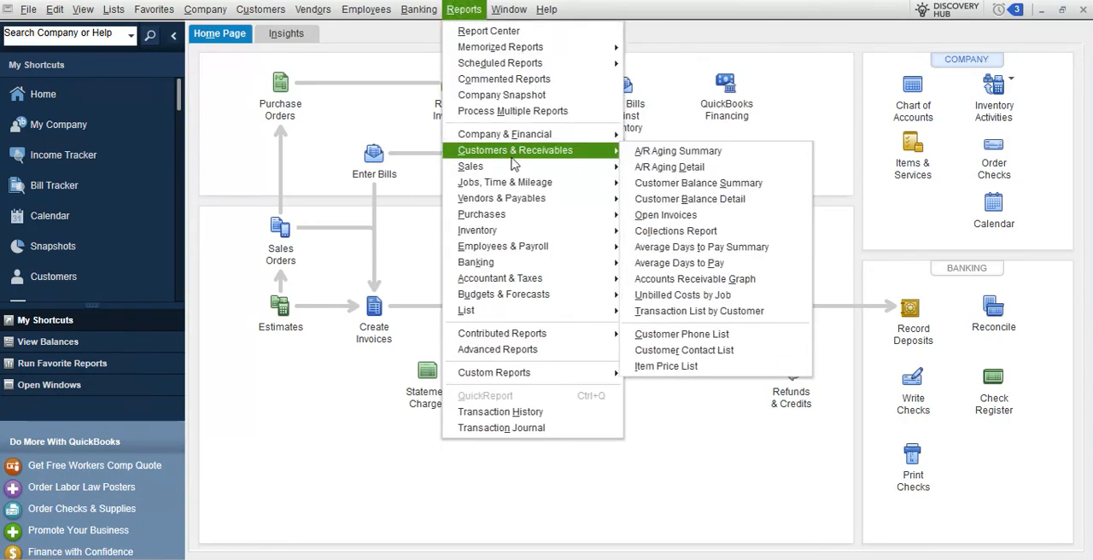
left_click(742, 183)
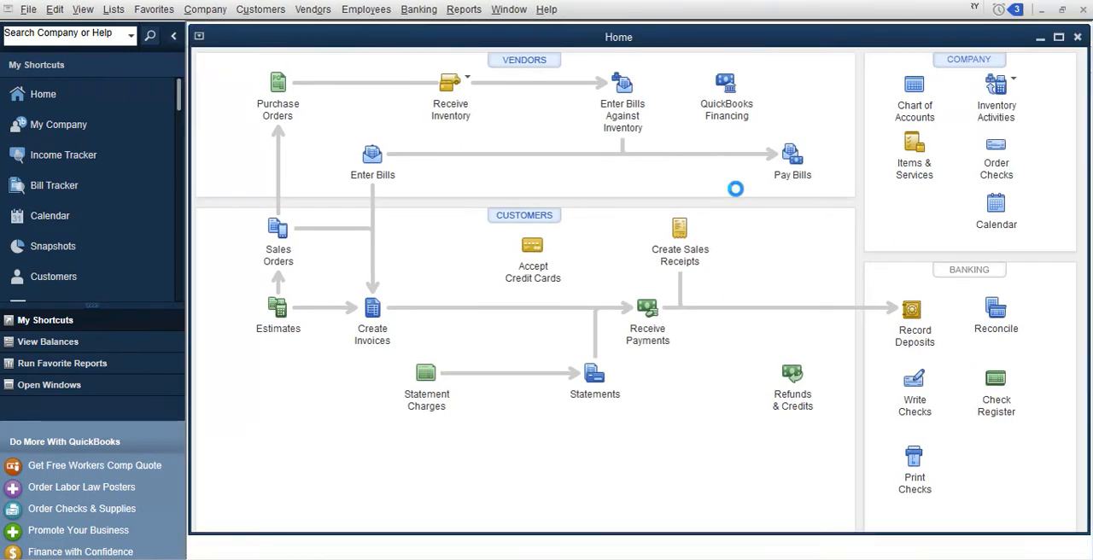
double_click(781, 184)
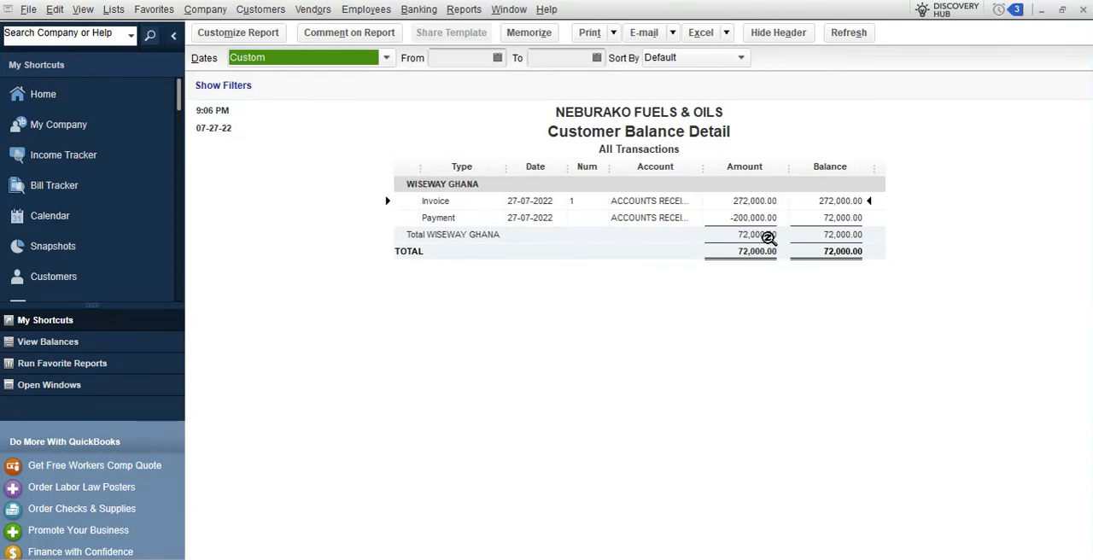
left_click(1084, 11)
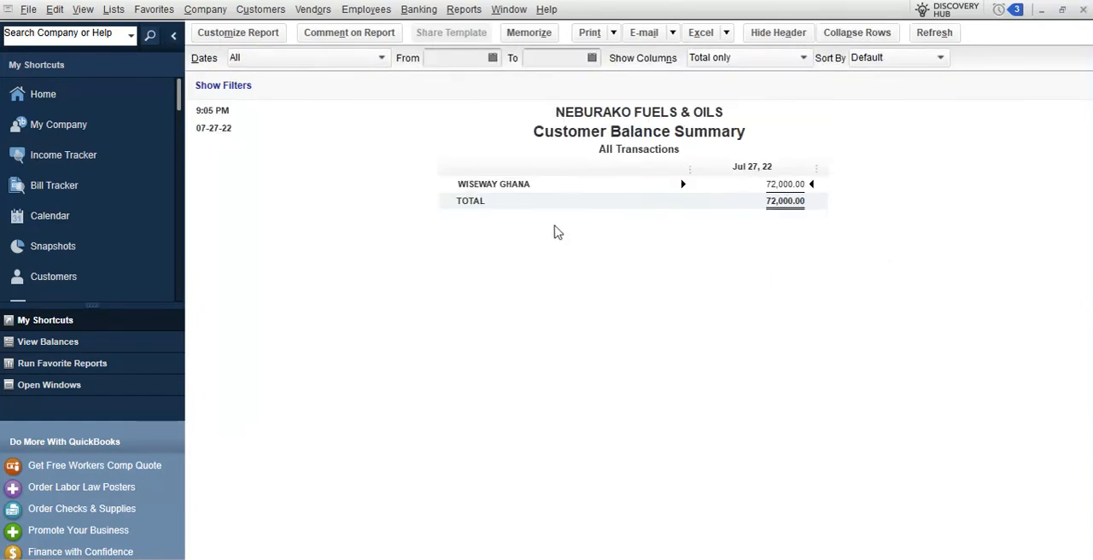
left_click(1084, 10)
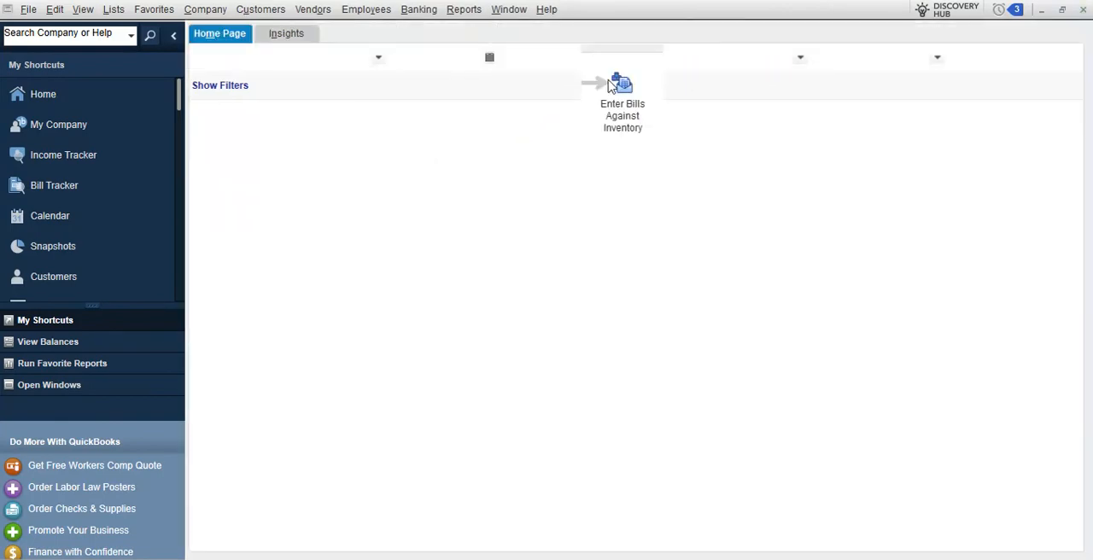
Review the standard Profit & Loss report for all dates and close it without memorizing it
left_click(464, 9)
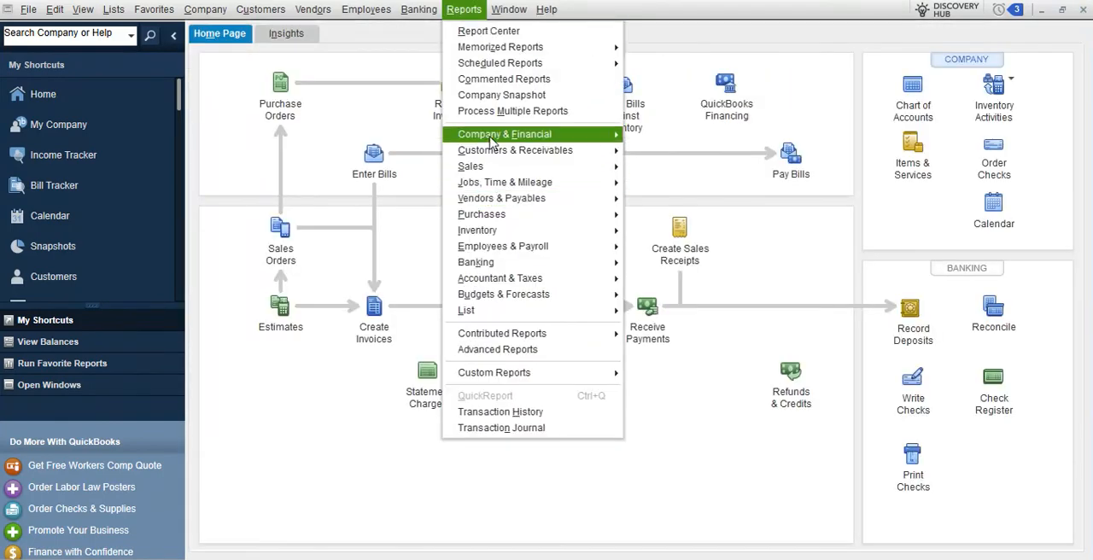
mouse_move(513, 135)
left_click(686, 134)
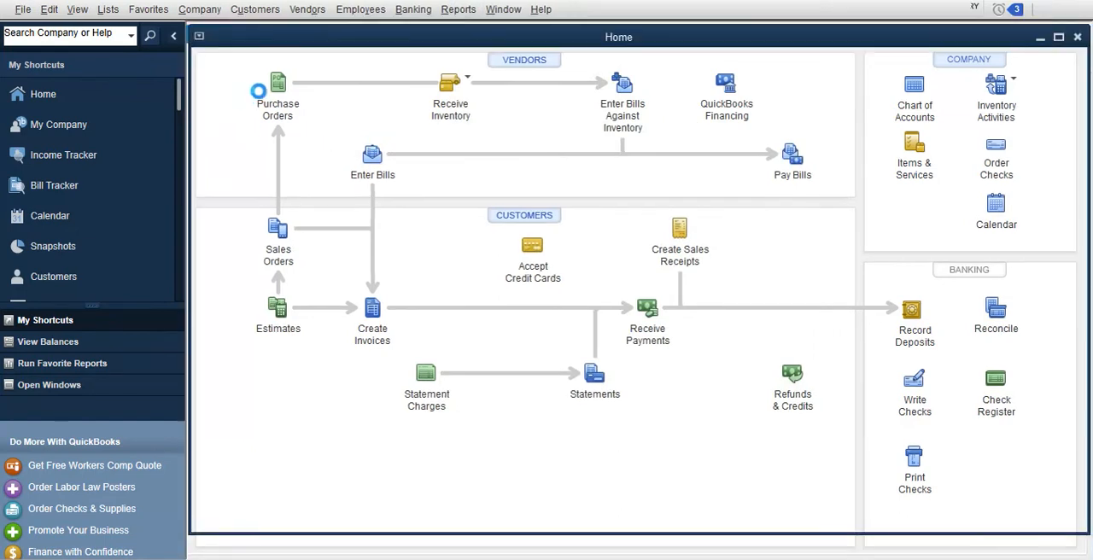
left_click(269, 65)
left_click(244, 77)
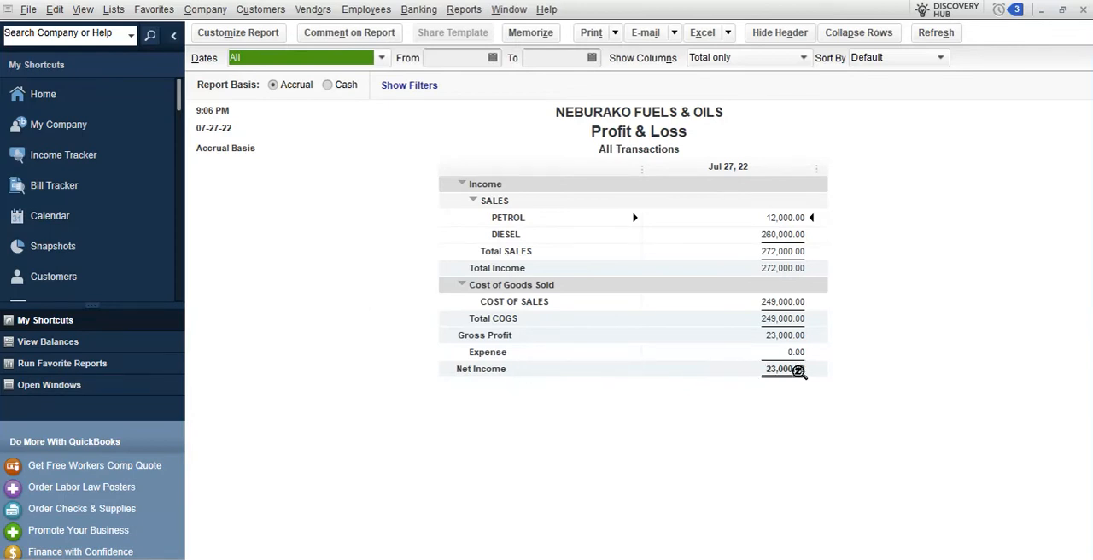
left_click(1082, 10)
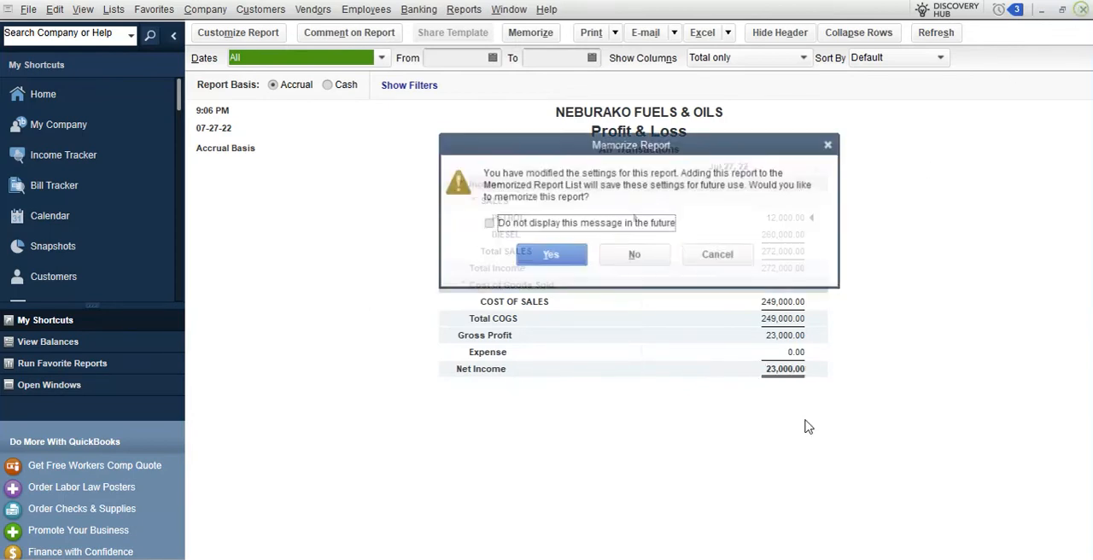
left_click(632, 254)
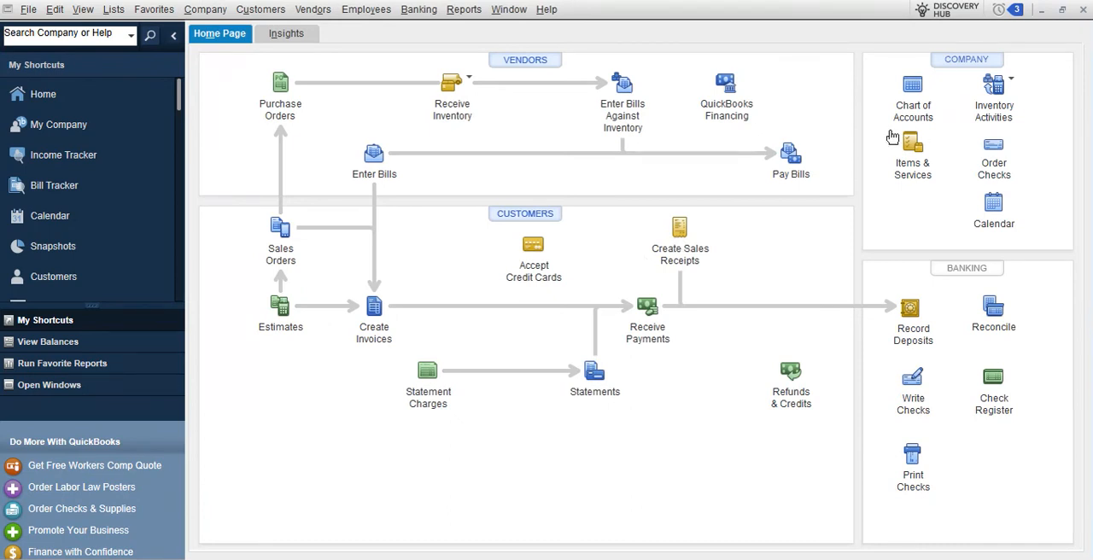
Start paying bills and select the 1,500.00 BOST bill for full payment
left_click(793, 158)
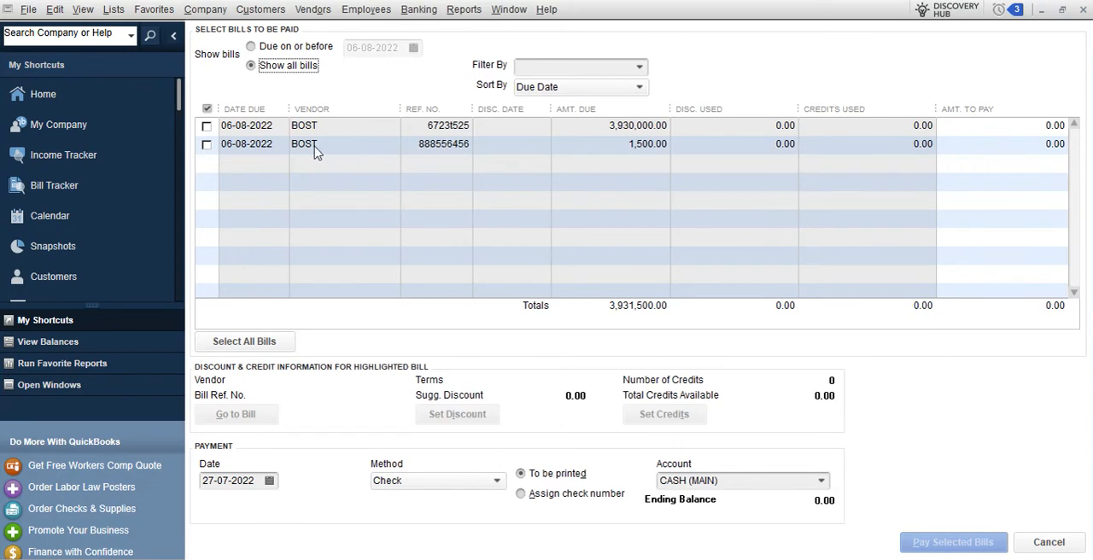
left_click(207, 144)
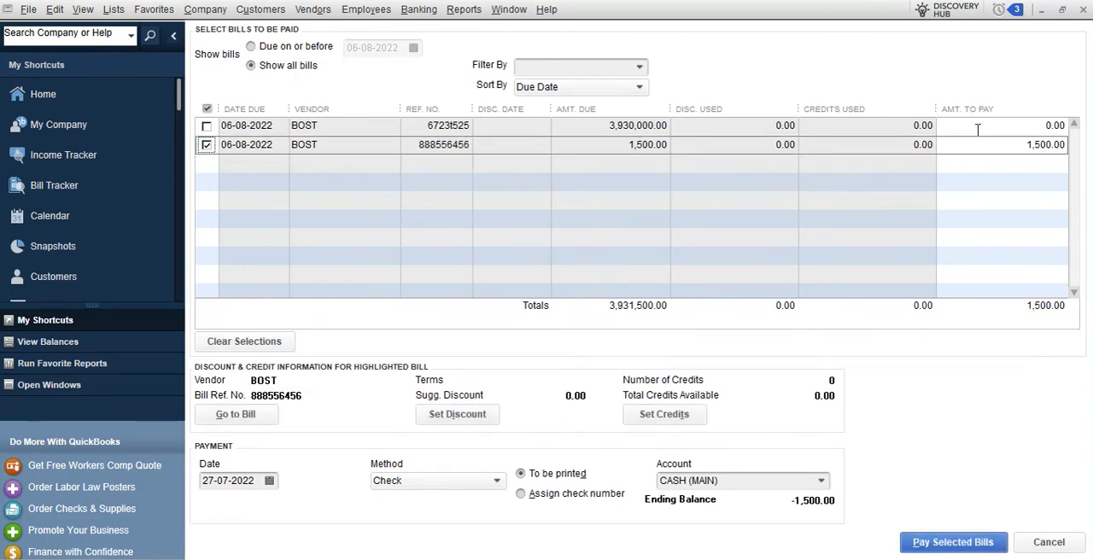
left_click(1013, 145)
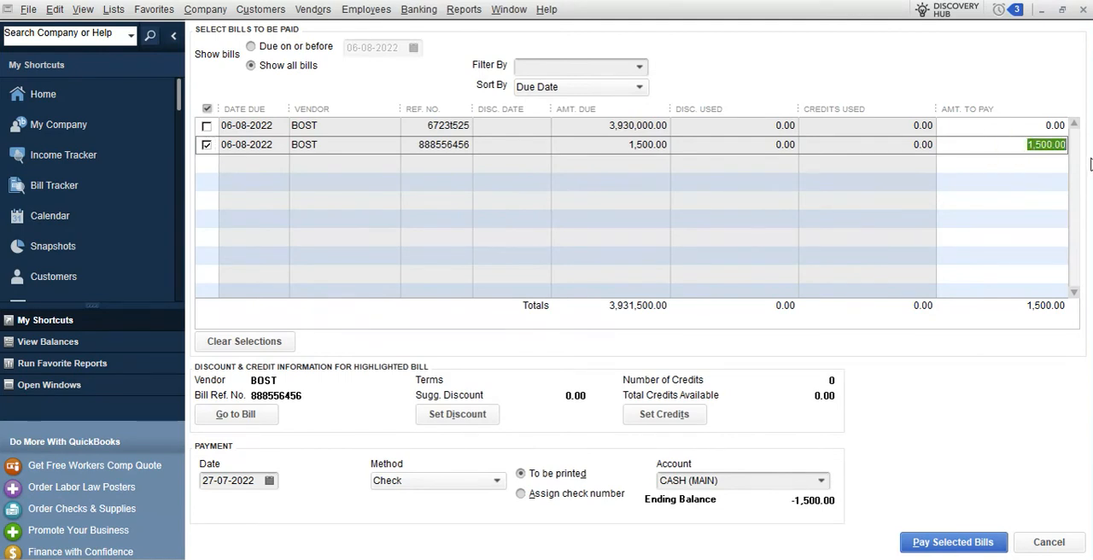
Pay the selected BOST bill from ACCESS BANK, dismissing the default account tip, and finish without printing checks
left_click(820, 481)
left_click(708, 439)
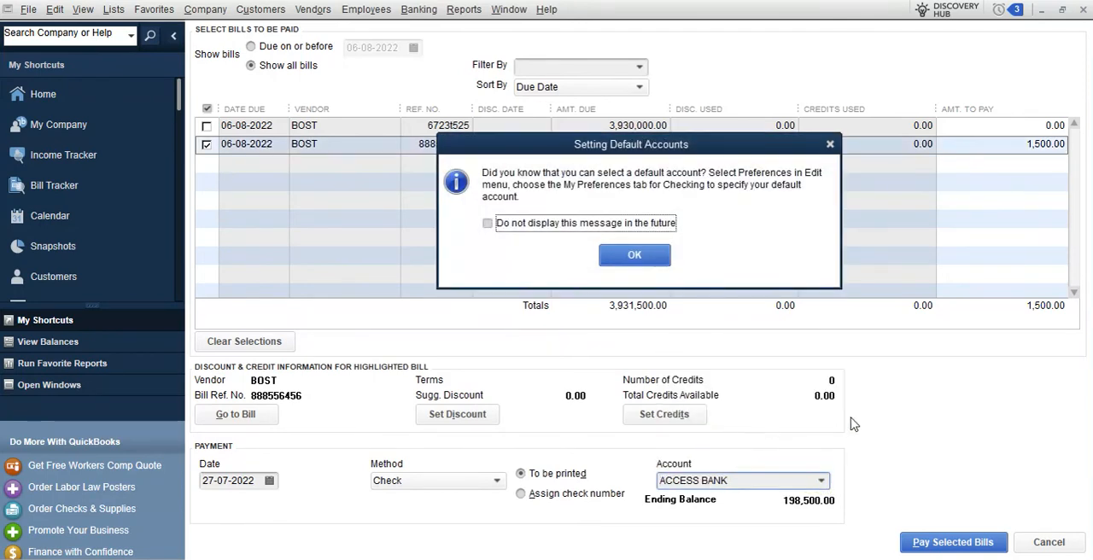
left_click(629, 223)
left_click(636, 256)
left_click(940, 543)
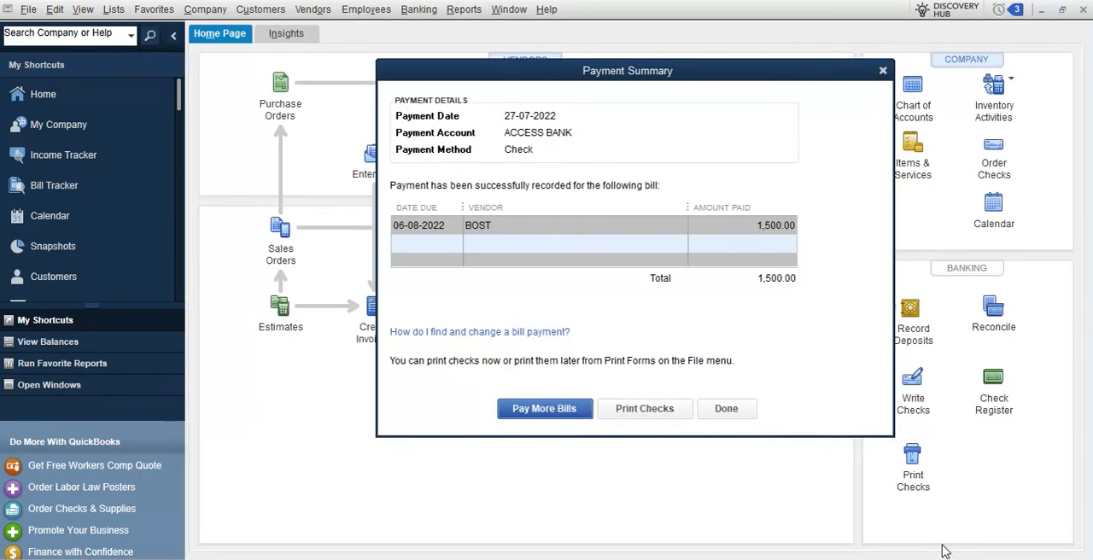
left_click(725, 410)
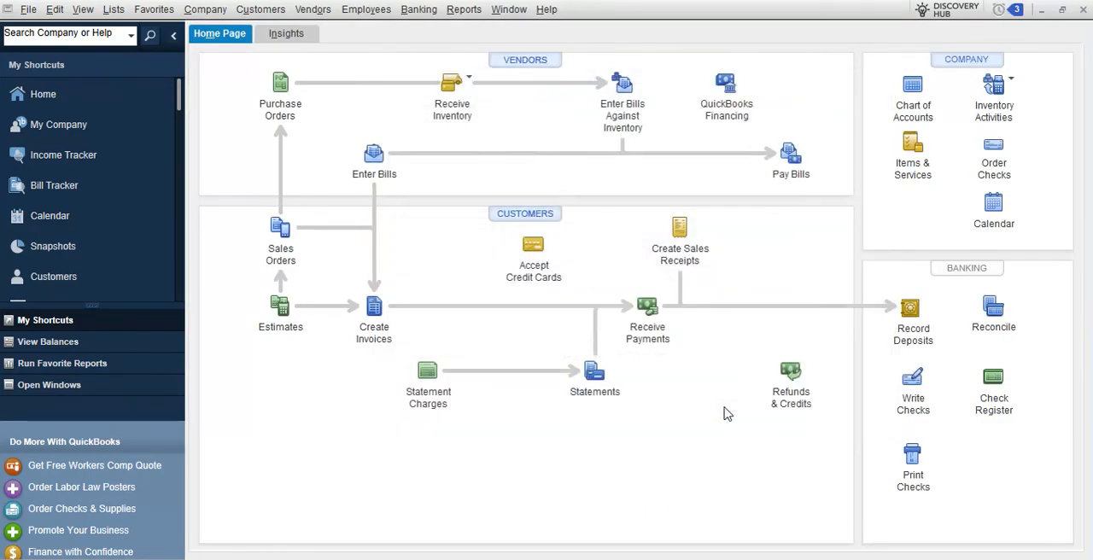
Review the BOST bills and bill payment in the Vendor Balance Detail report and close it
left_click(463, 10)
mouse_move(538, 200)
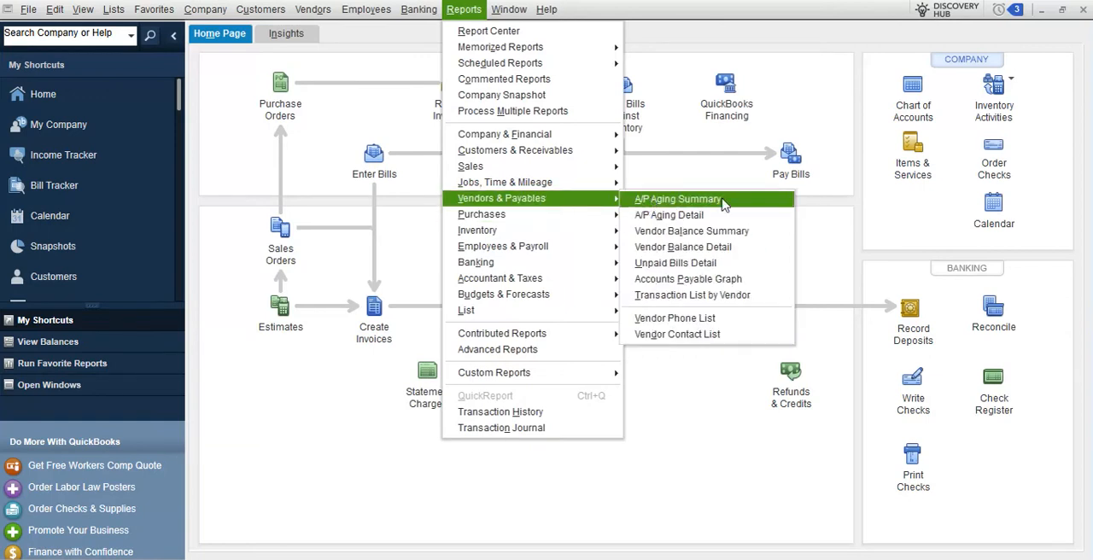
left_click(717, 247)
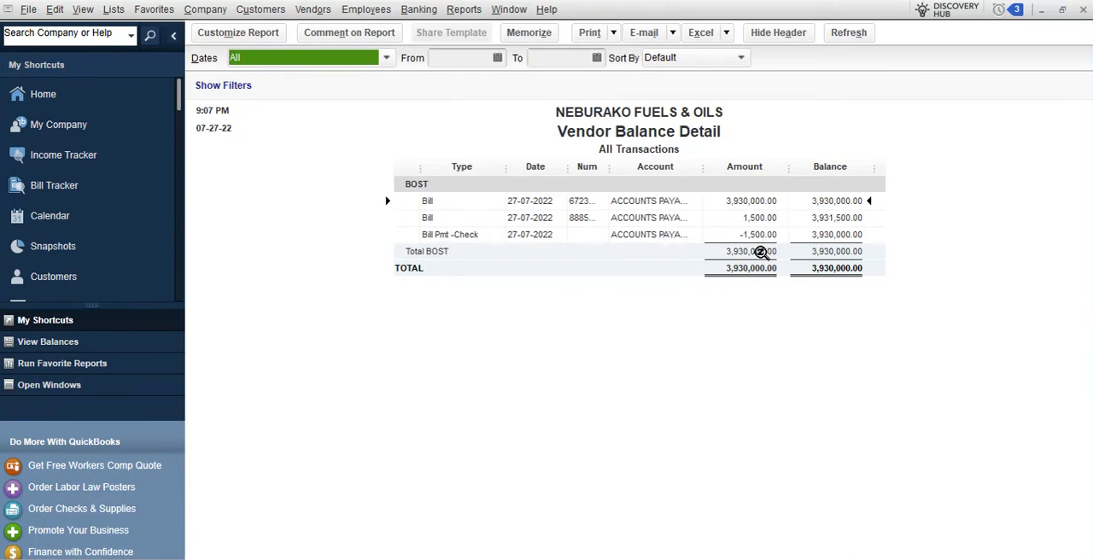
left_click(1083, 9)
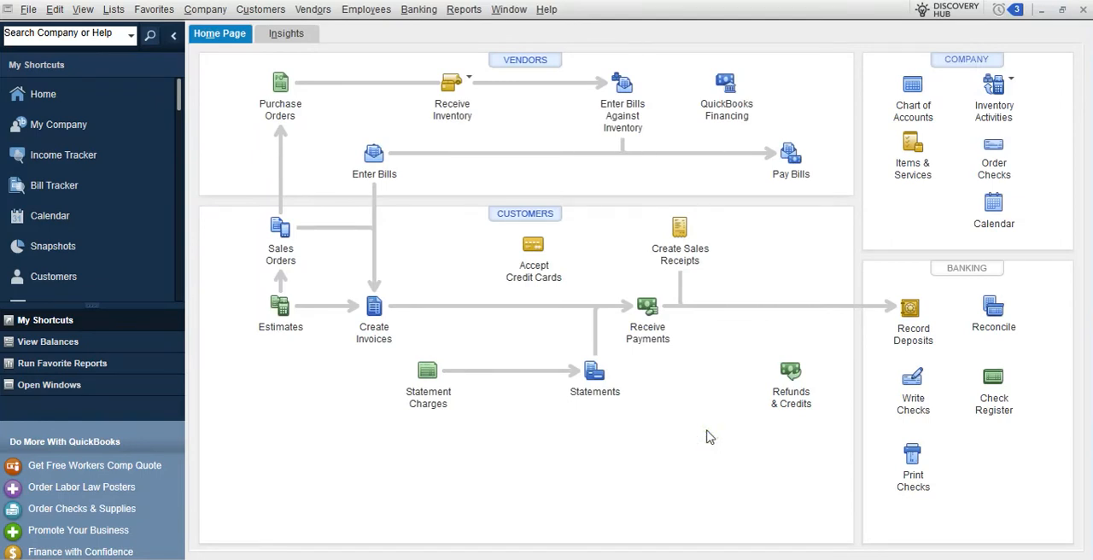
Start a check drawn on ACCESS BANK and assign its first expense line to EQUIPMENT RENTALS
left_click(914, 378)
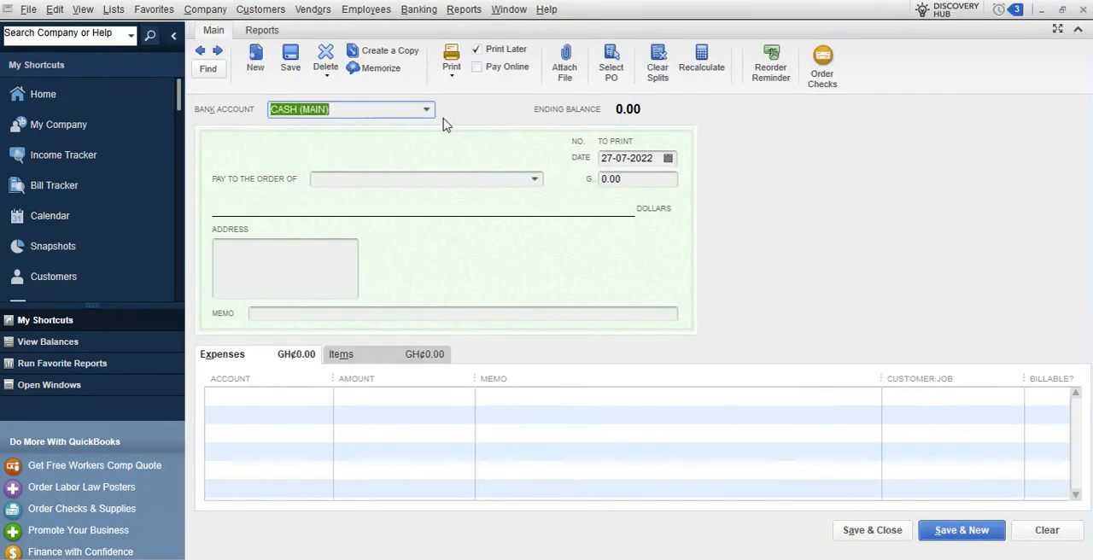
left_click(426, 109)
left_click(332, 206)
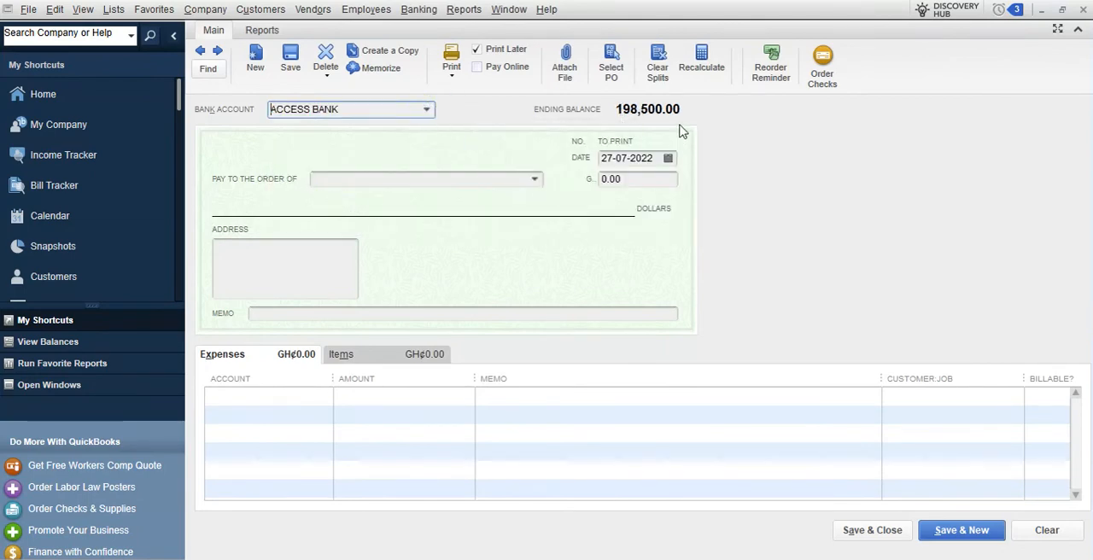
left_click(314, 400)
left_click(324, 398)
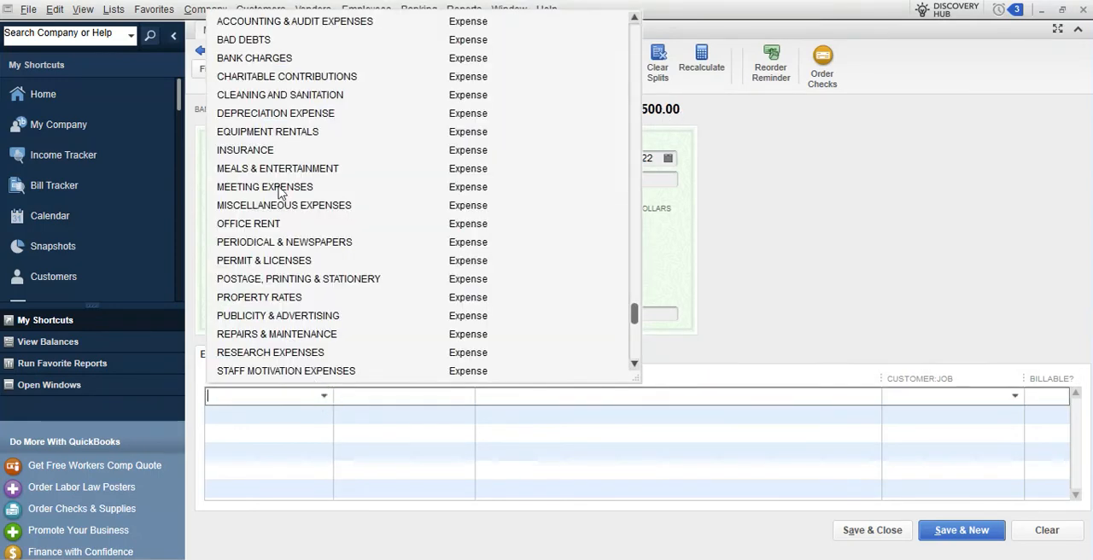
left_click(260, 134)
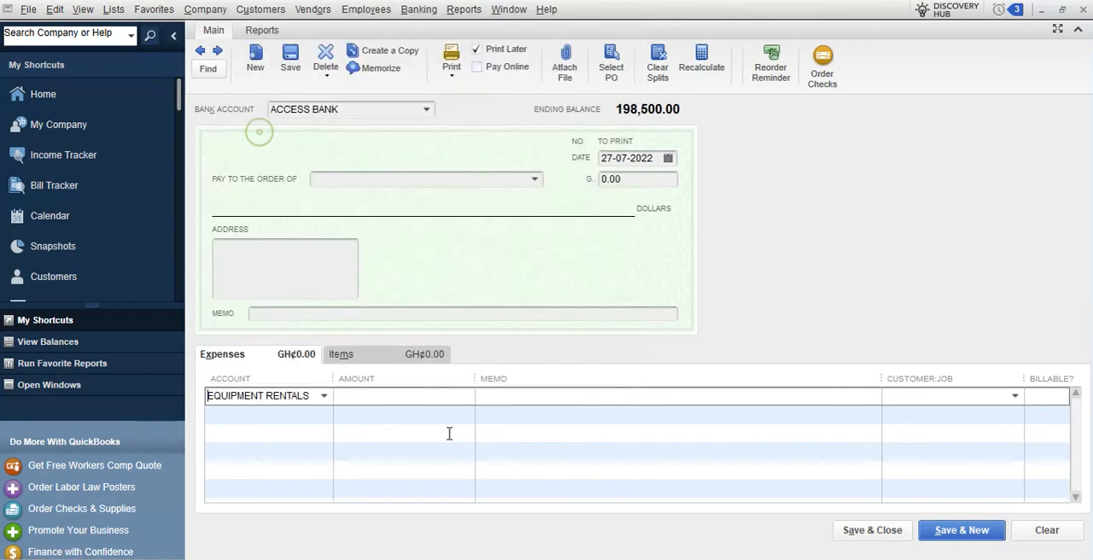
Make the check payable to the vendor GOIL and enter 2000 as the EQUIPMENT RENTALS amount
left_click(537, 178)
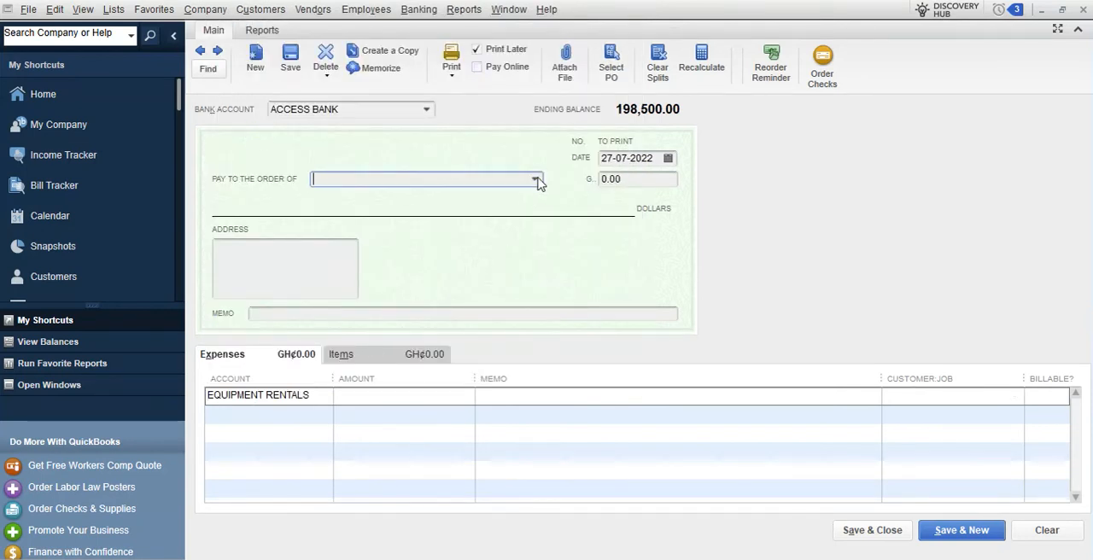
left_click(349, 273)
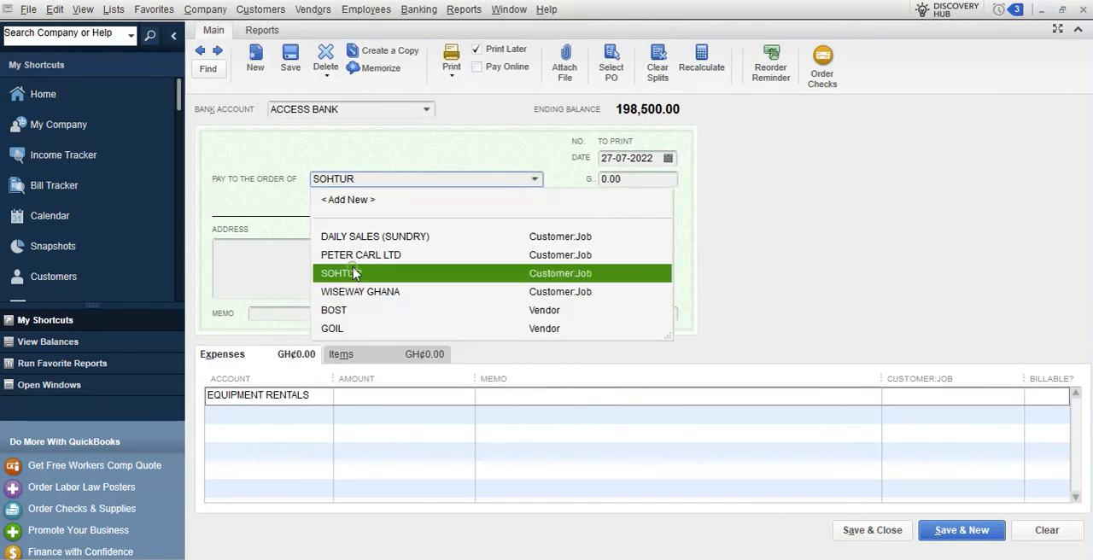
left_click(536, 179)
left_click(345, 333)
left_click(462, 398)
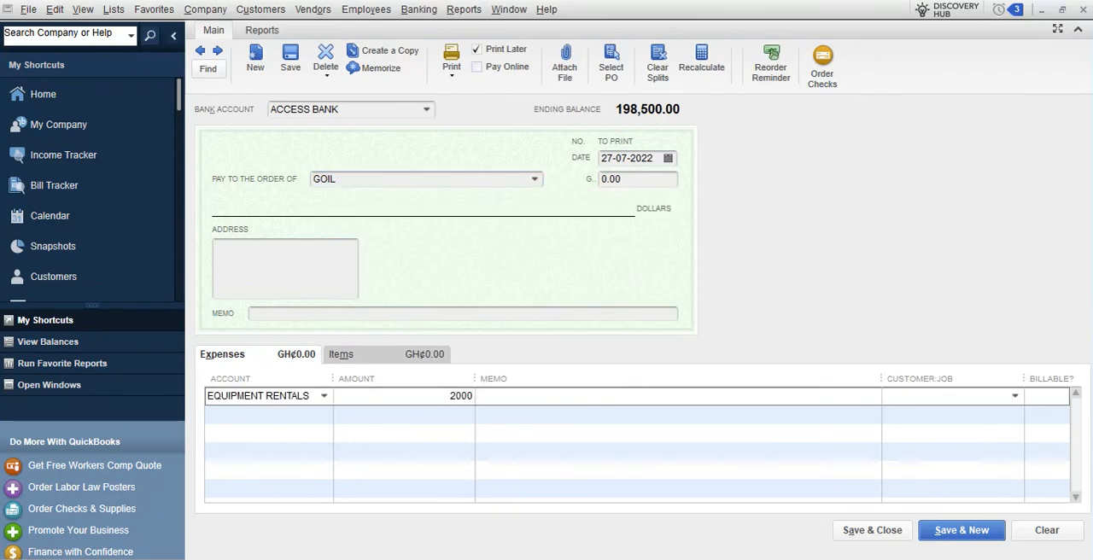
Add a PERMIT & LICENSES expense line of 3000 to the GOIL check, then save and close it
left_click(324, 412)
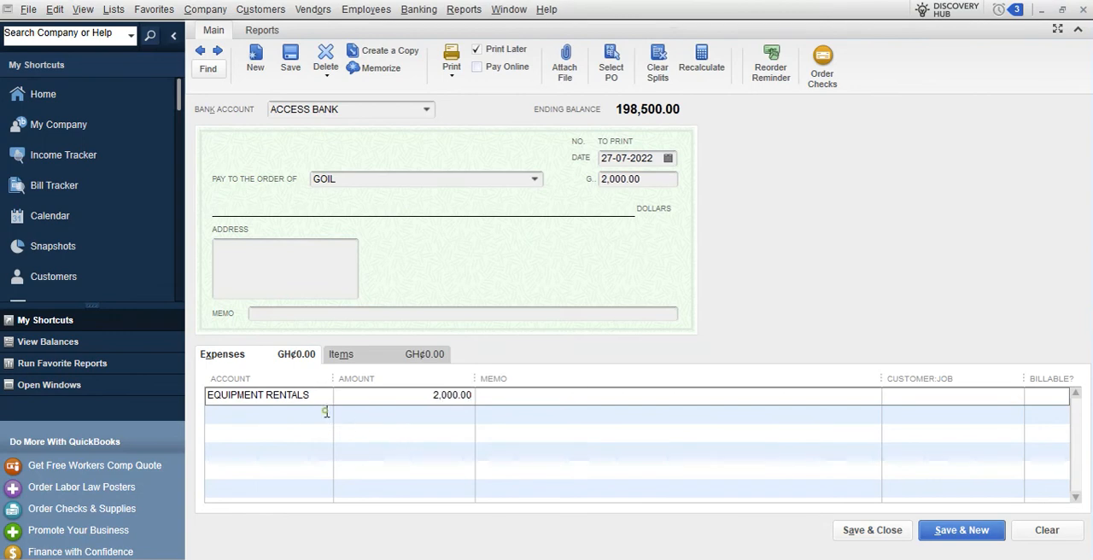
left_click(323, 414)
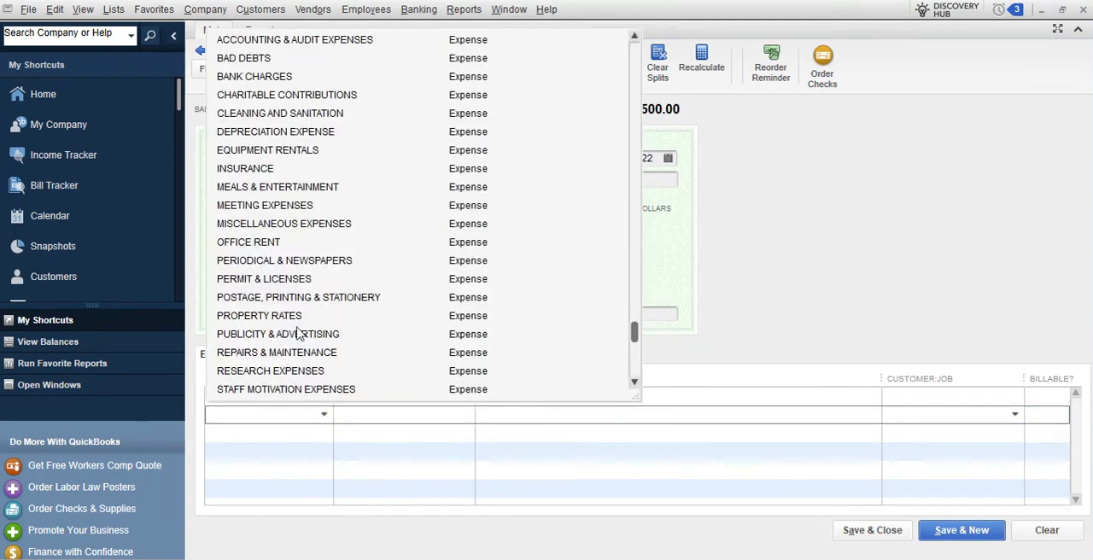
left_click(282, 278)
left_click(456, 416)
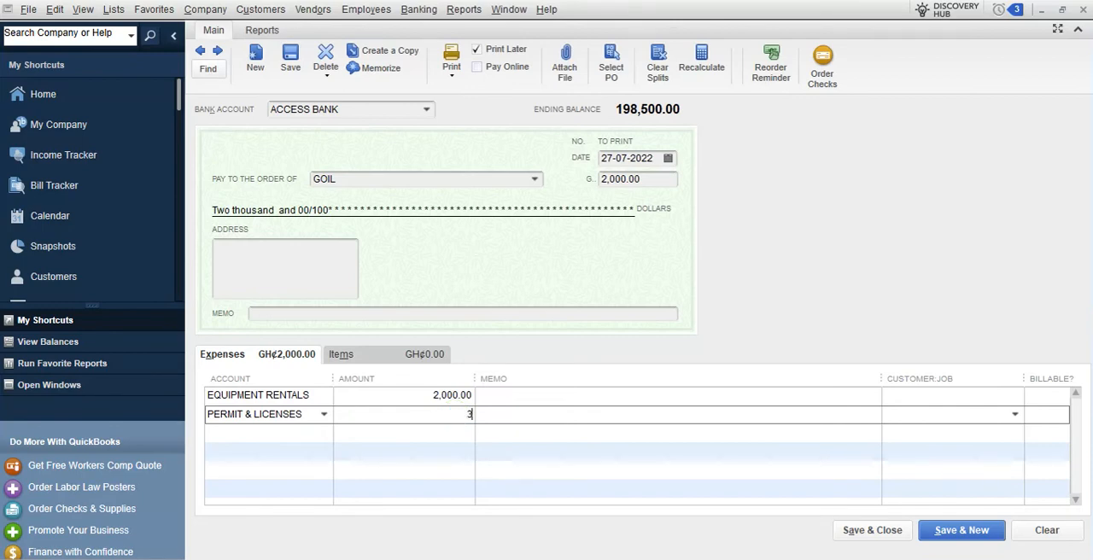
type("3000")
left_click(513, 419)
left_click(643, 180)
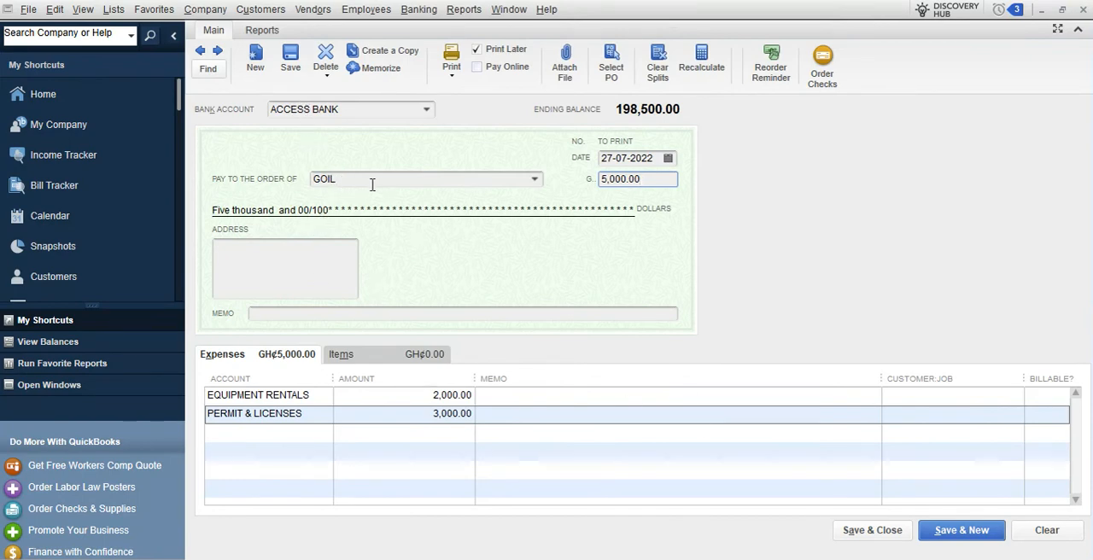
left_click(878, 533)
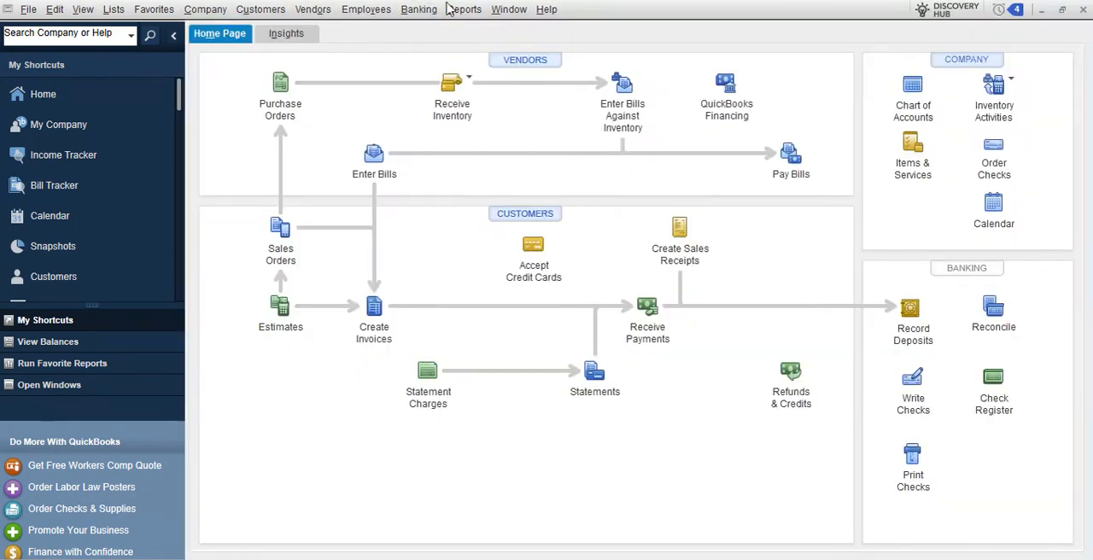
Review the standard Profit & Loss report for all dates and close it without memorizing it
left_click(464, 8)
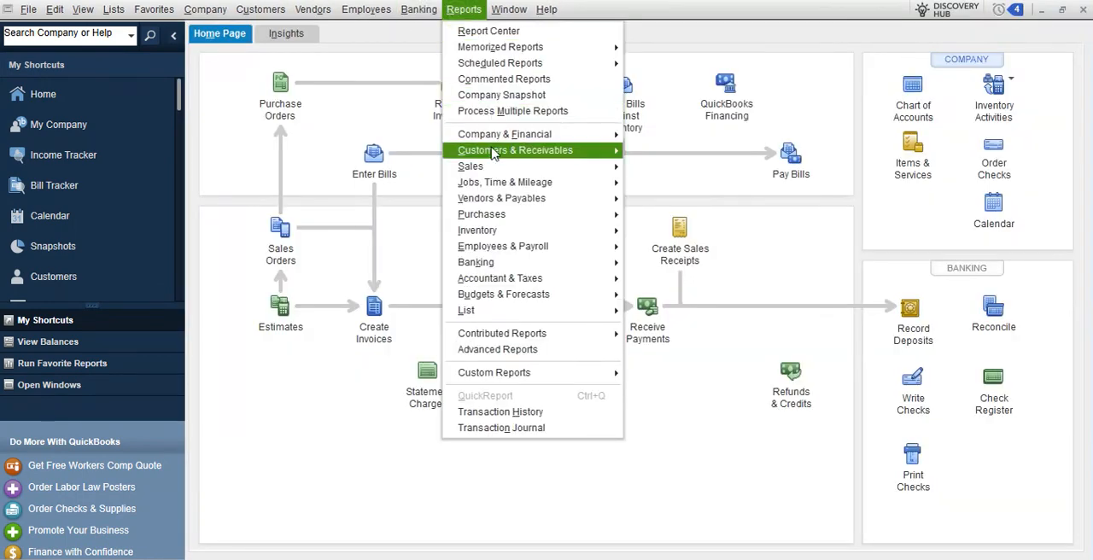
mouse_move(513, 134)
left_click(711, 139)
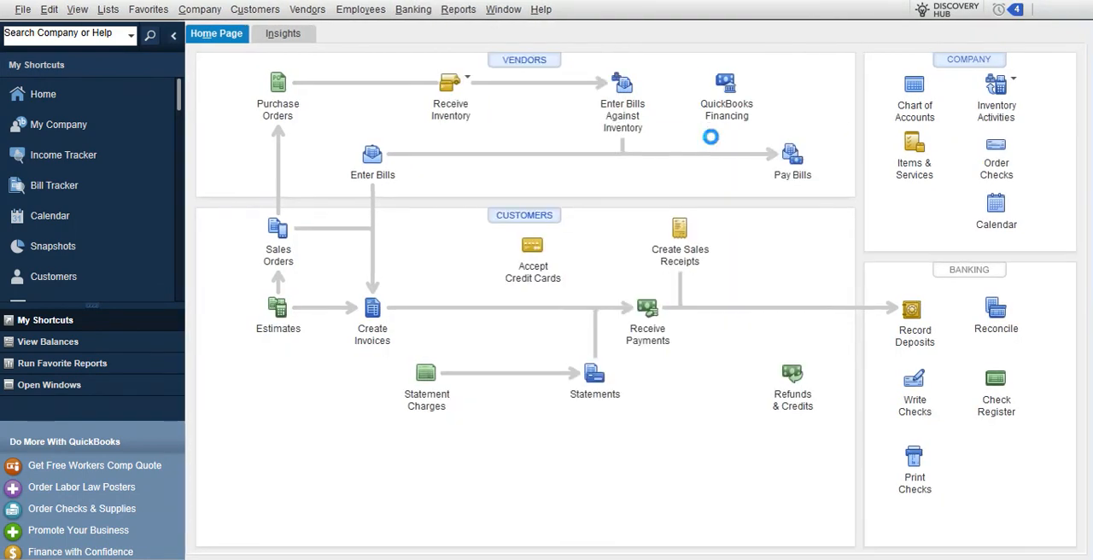
left_click(249, 60)
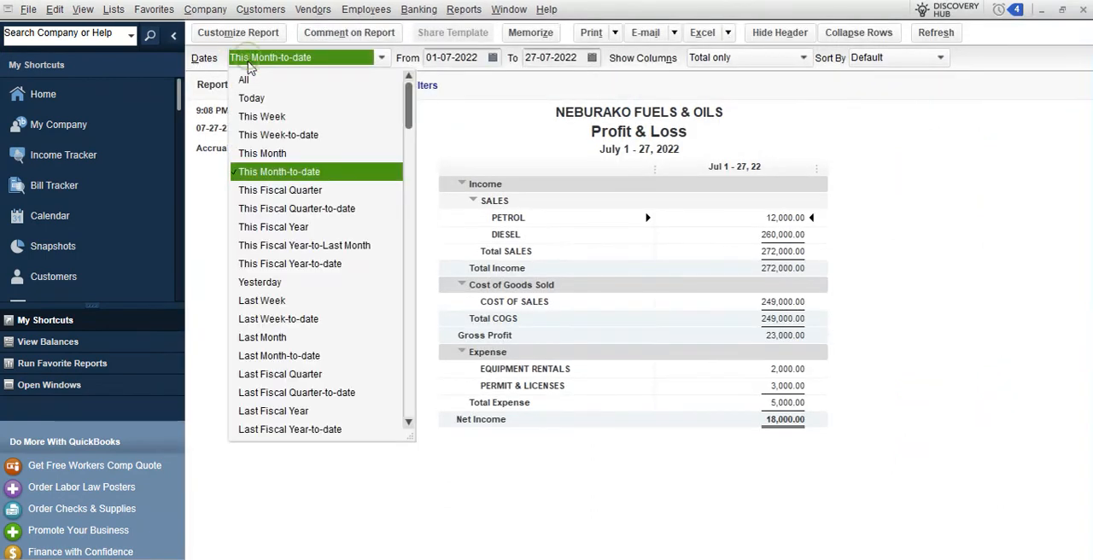
left_click(248, 81)
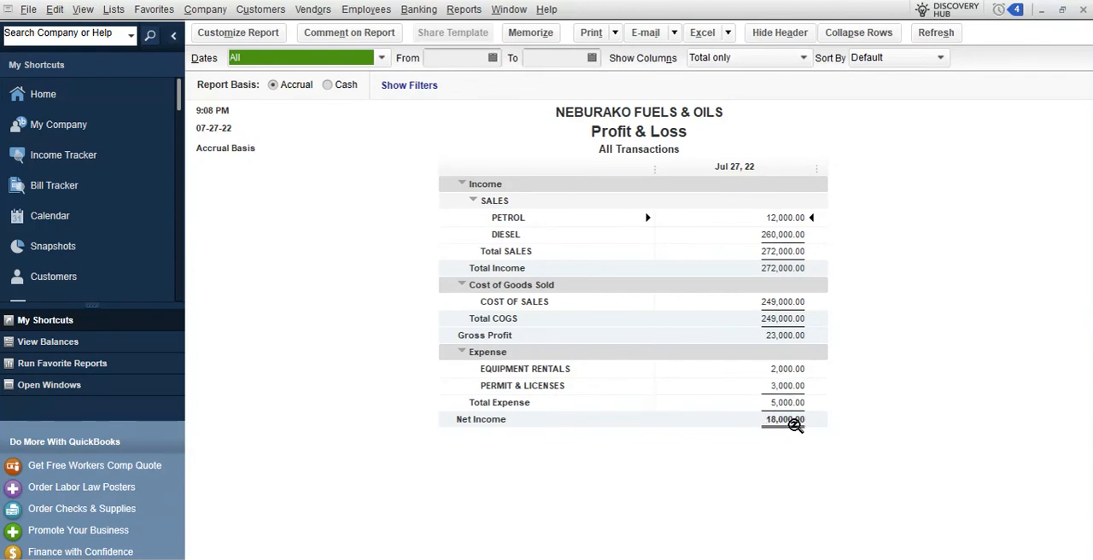
left_click(1083, 11)
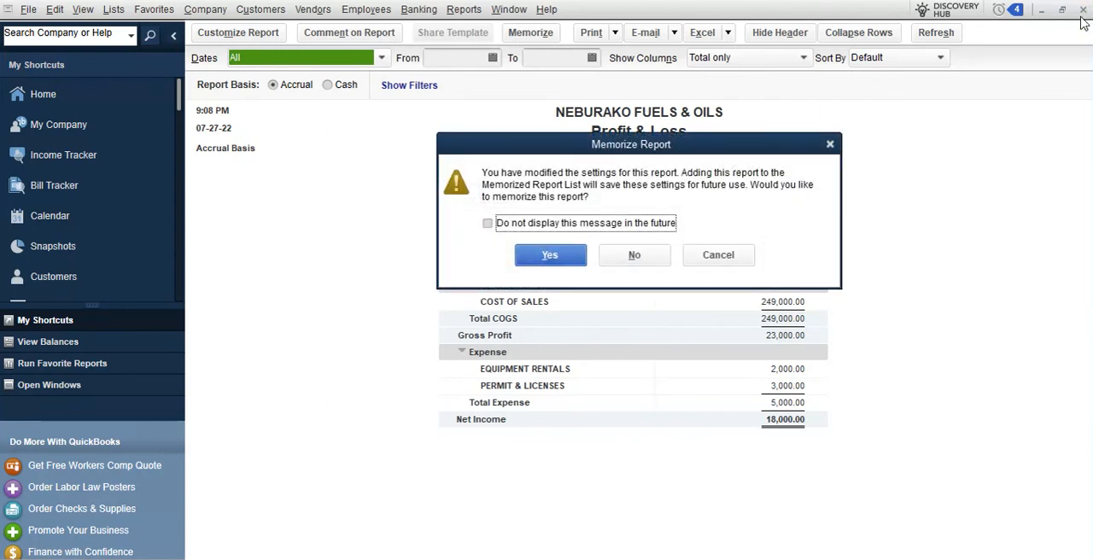
left_click(647, 261)
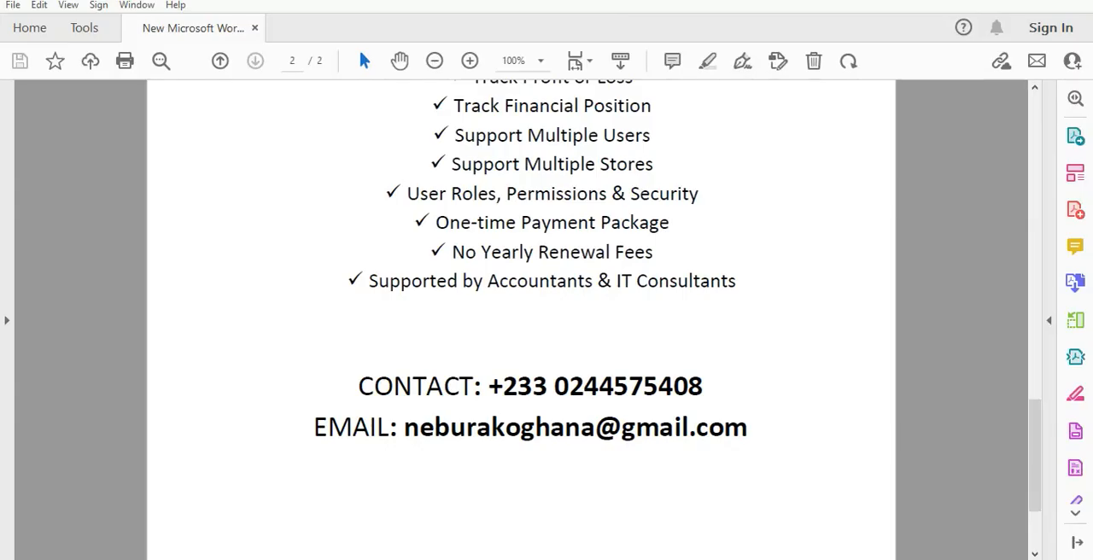
Switch to the PDF brochure in Acrobat Reader and examine the key features list for fuel filling stations
scroll(646, 365, "up", 15)
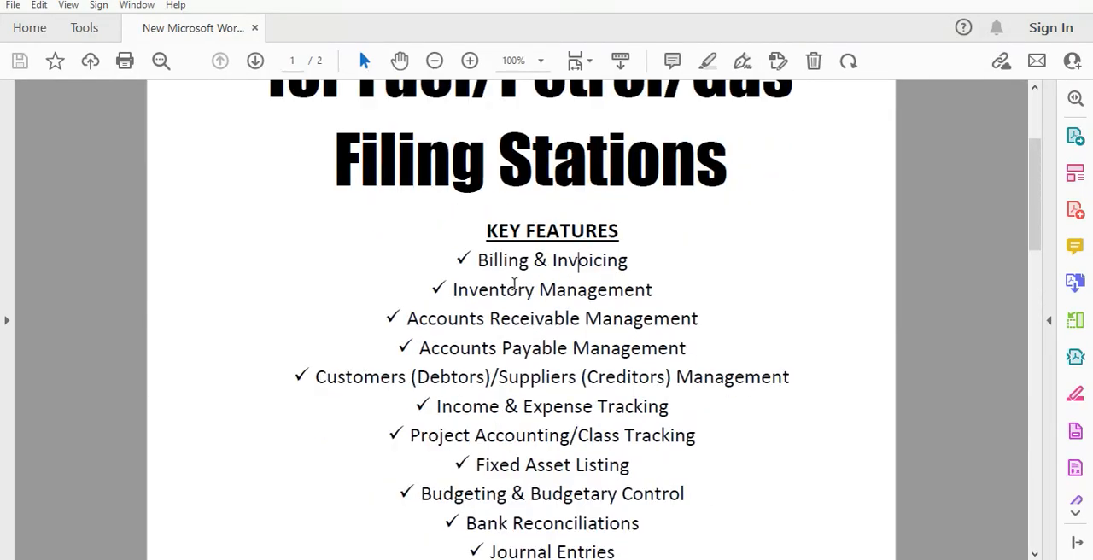
scroll(504, 277, "down", 2)
scroll(500, 273, "down", 3)
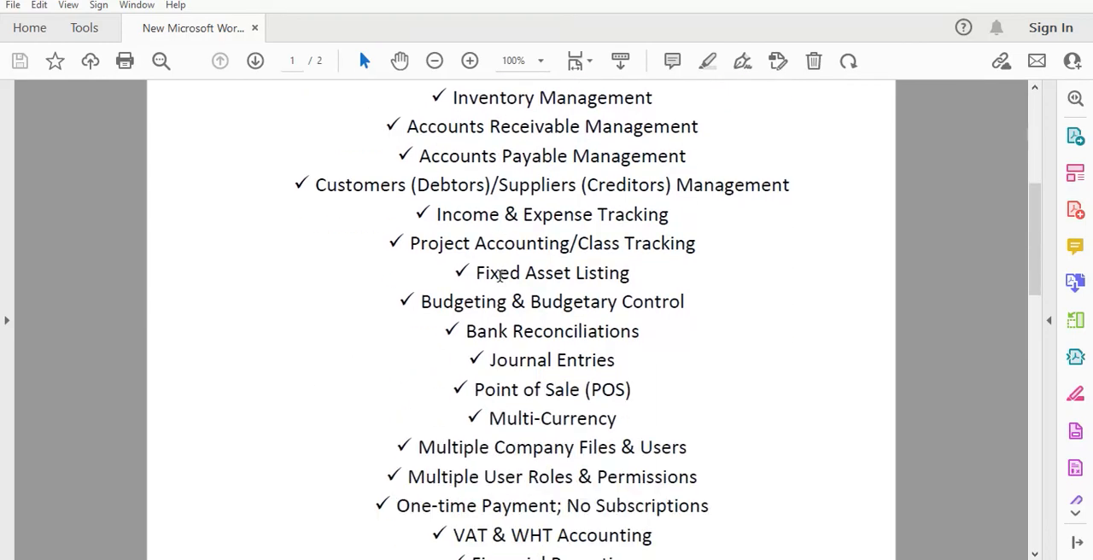
scroll(499, 274, "down", 5)
scroll(500, 274, "up", 5)
scroll(500, 274, "down", 8)
scroll(500, 276, "up", 5)
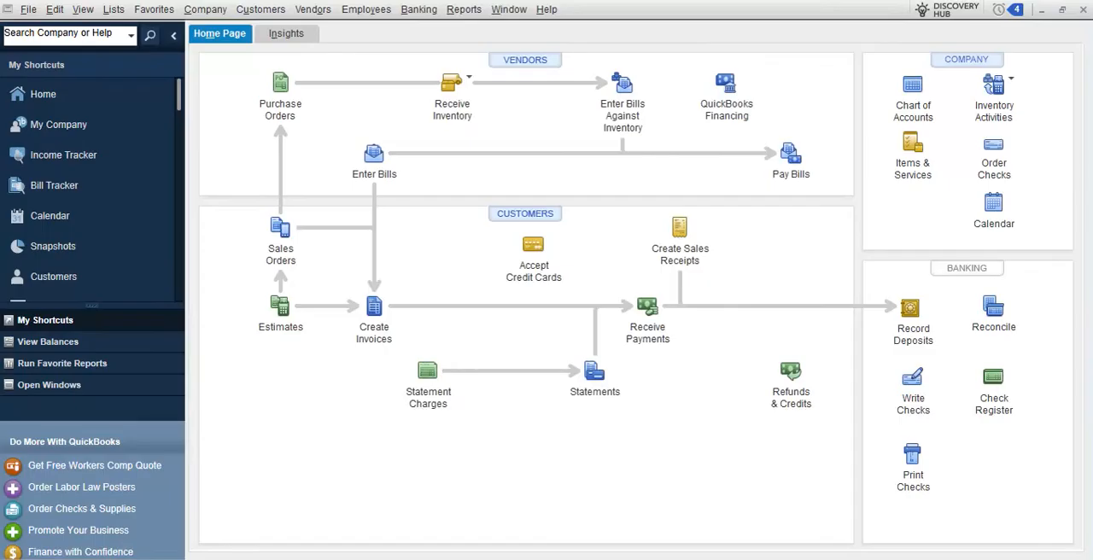
left_click(475, 10)
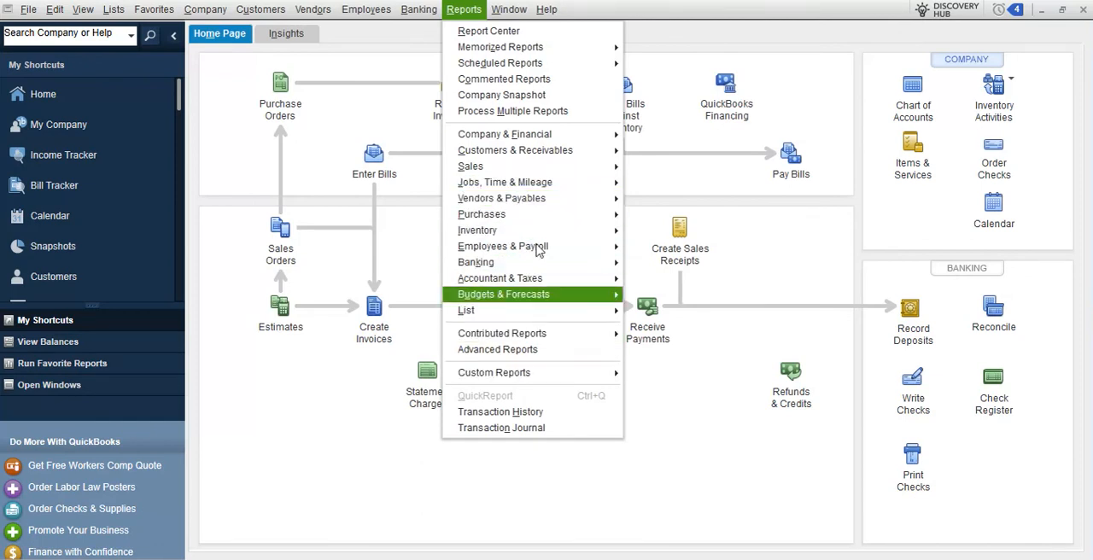
mouse_move(557, 141)
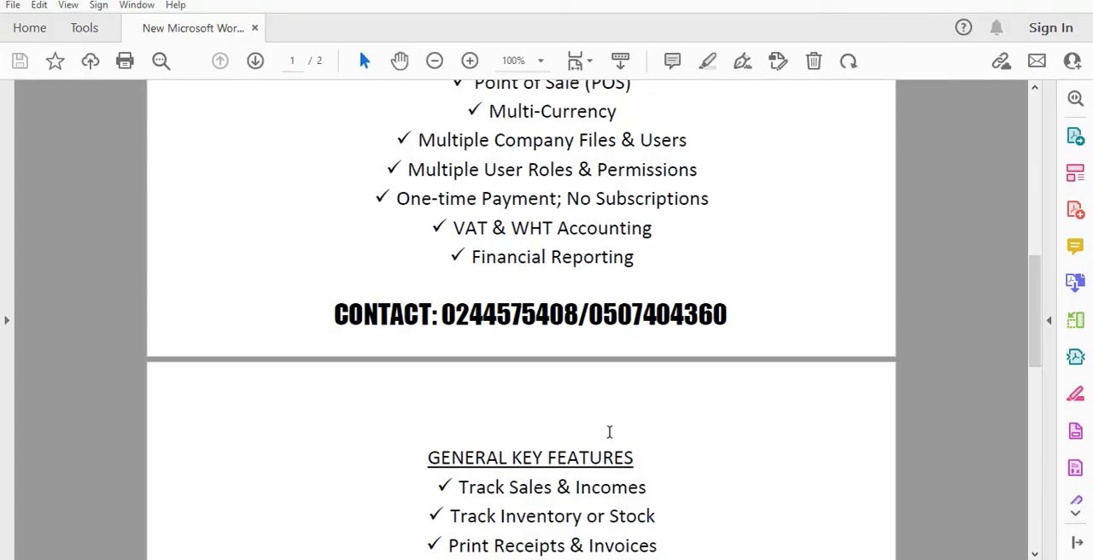
Return to the PDF brochure and read through the general key features to the contact details on page 2
scroll(610, 432, "up", 3)
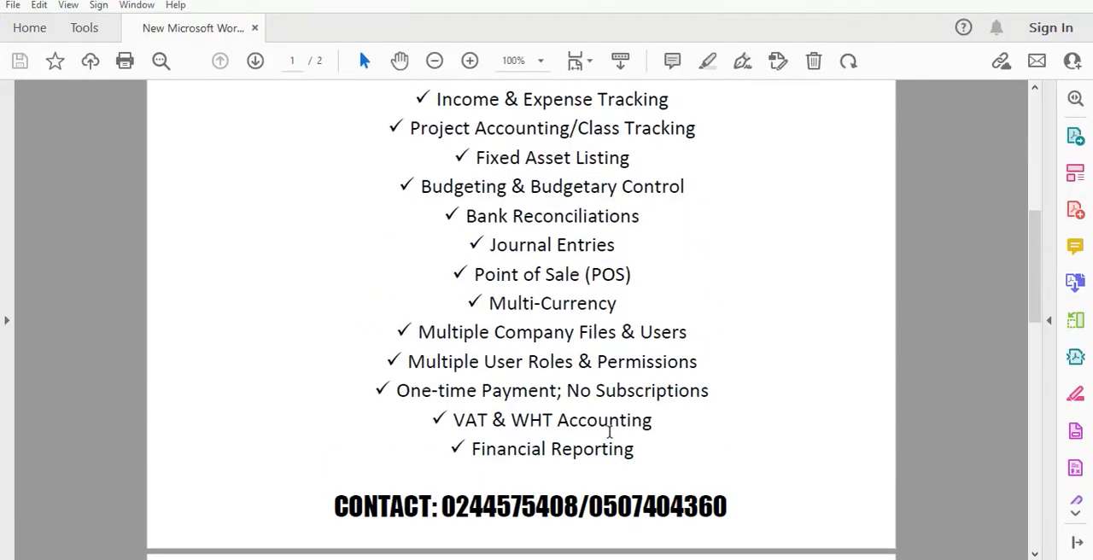
scroll(609, 432, "down", 3)
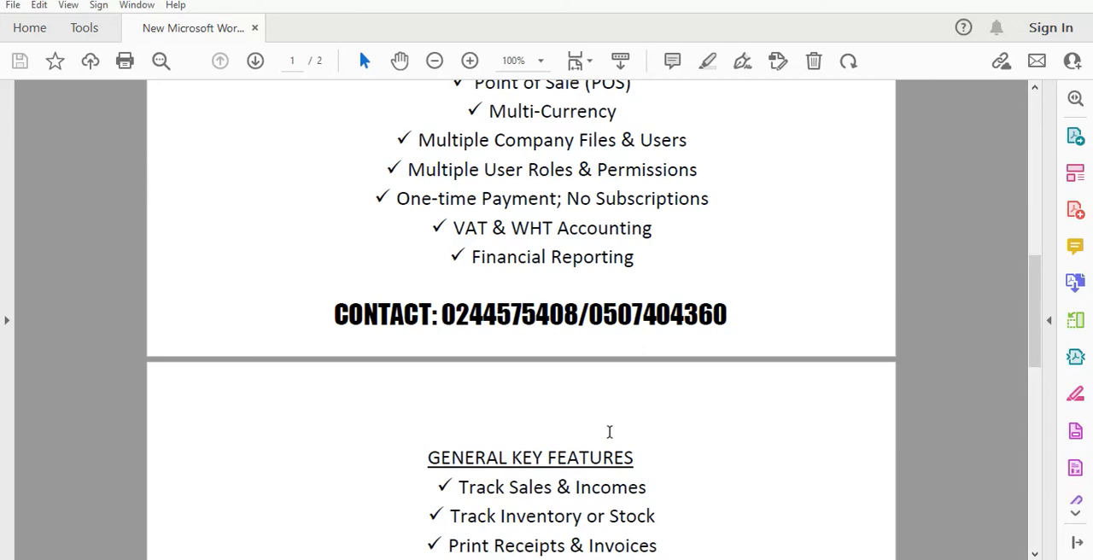
scroll(609, 432, "up", 10)
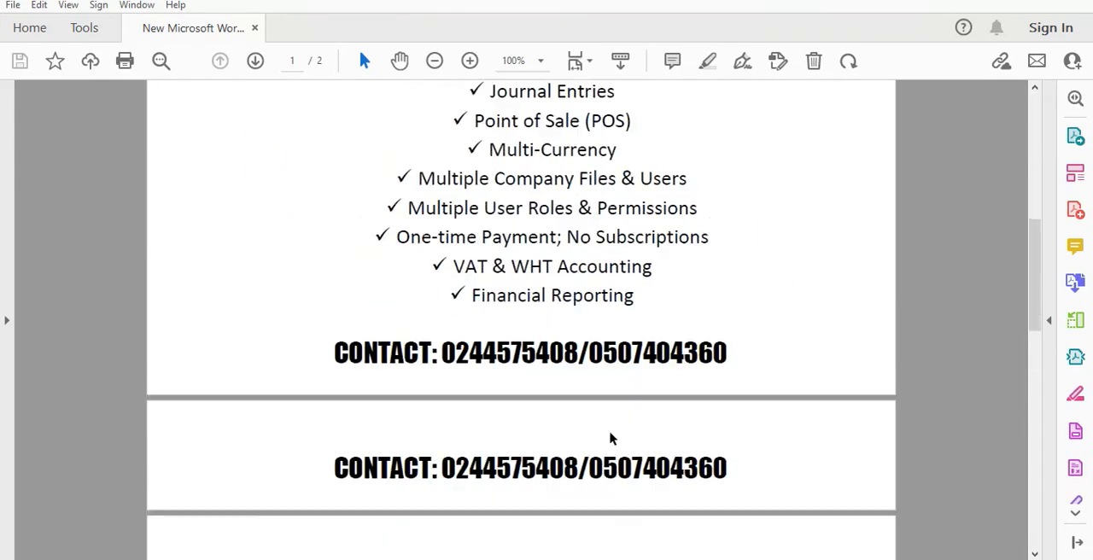
scroll(610, 439, "down", 13)
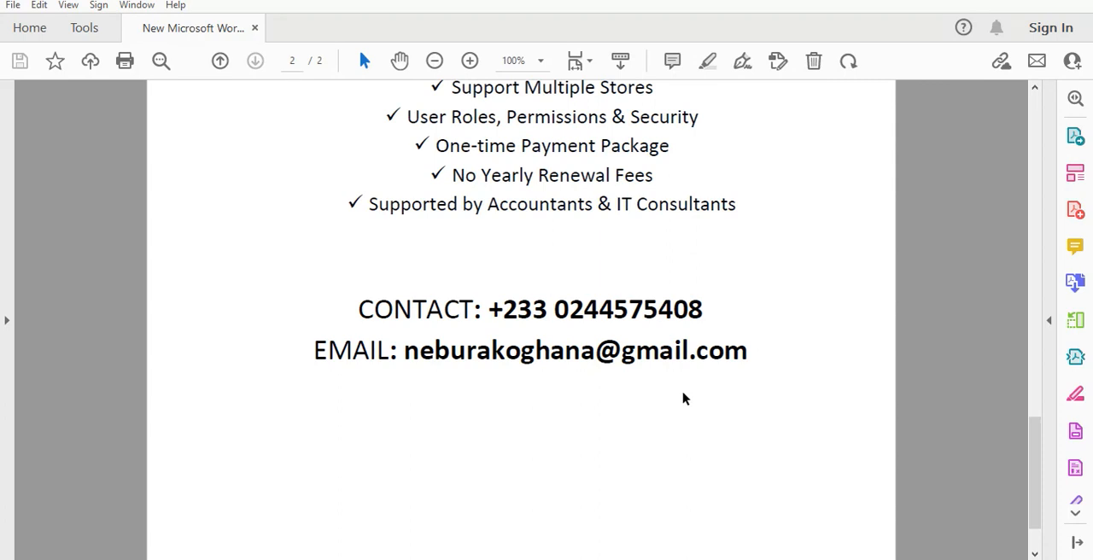
key("alt")
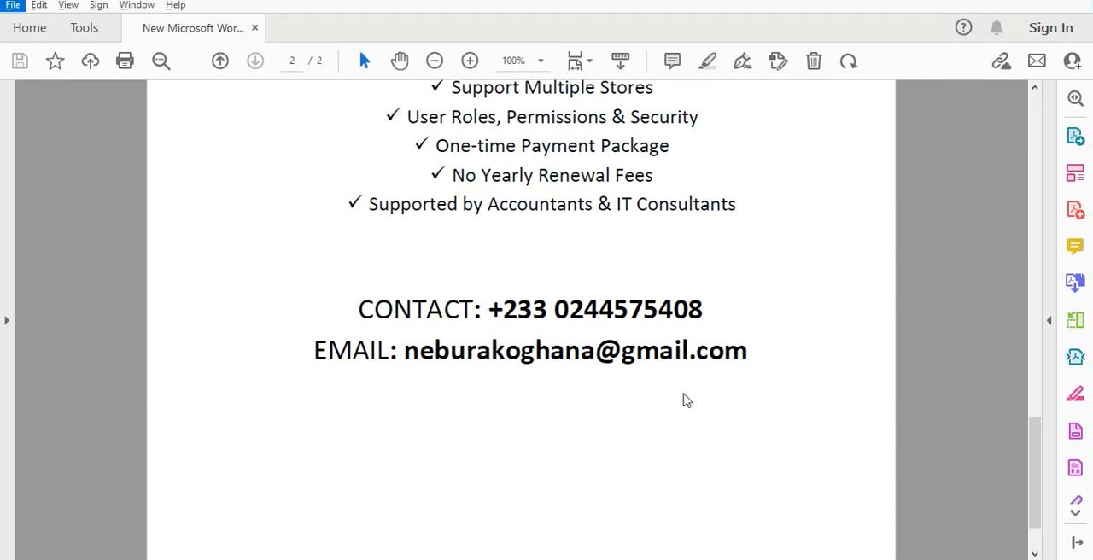